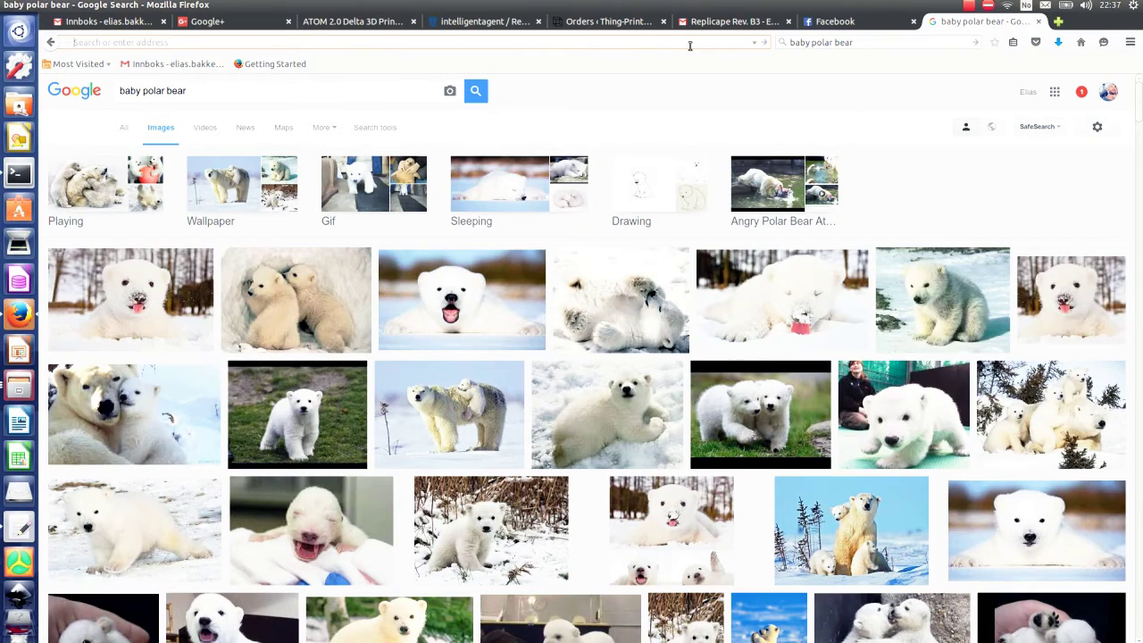
Load the printer's web interface at kamikaze.local in the browser
text(kam)
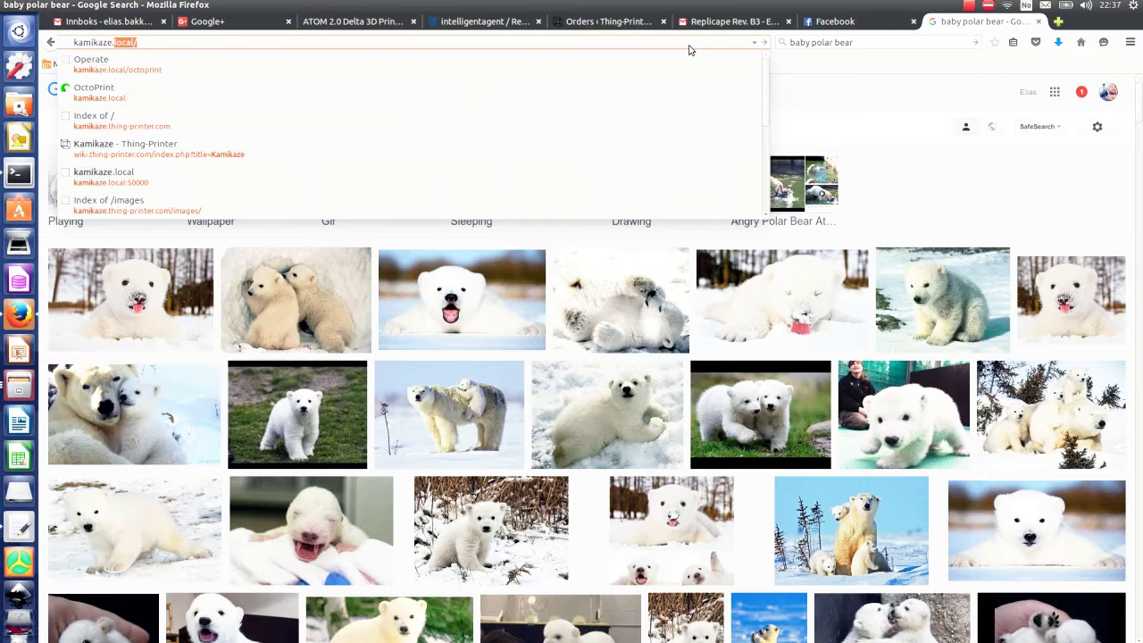
text(ikaze.lova)
text(cal)
key(Return)
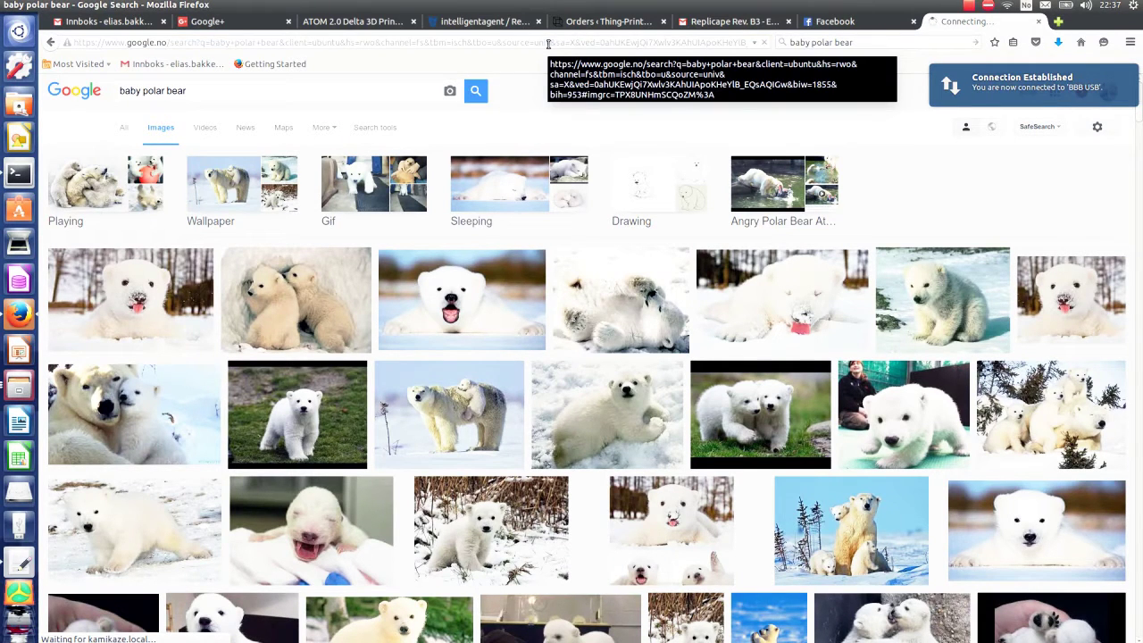
click(548, 44)
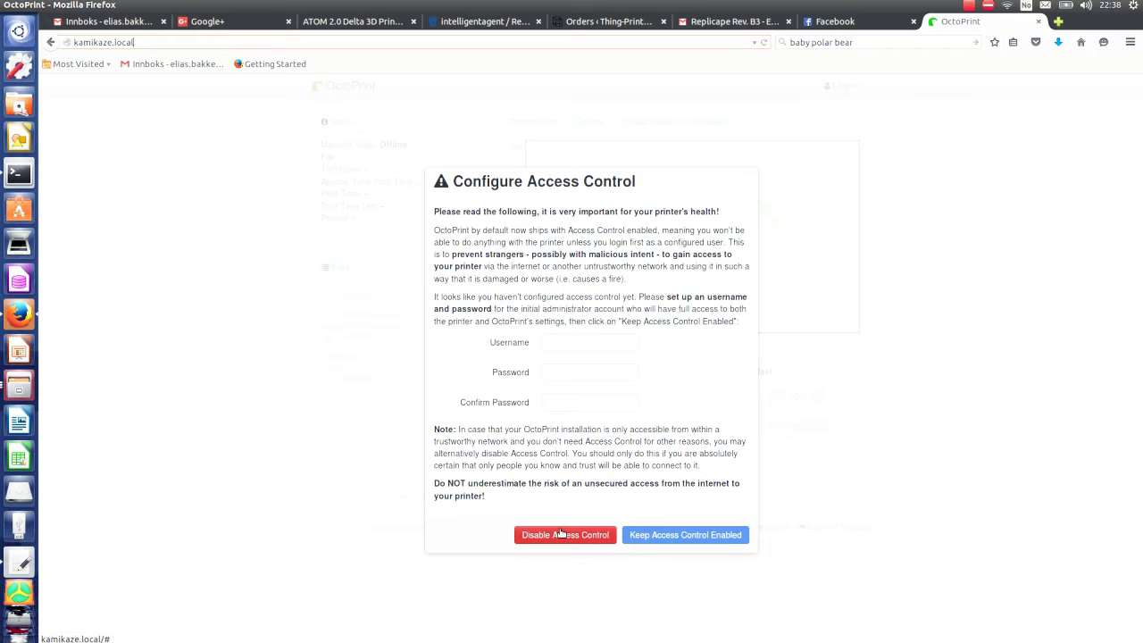
Disable OctoPrint's access control and choose /dev/octoprint_1 as the serial port
click(556, 534)
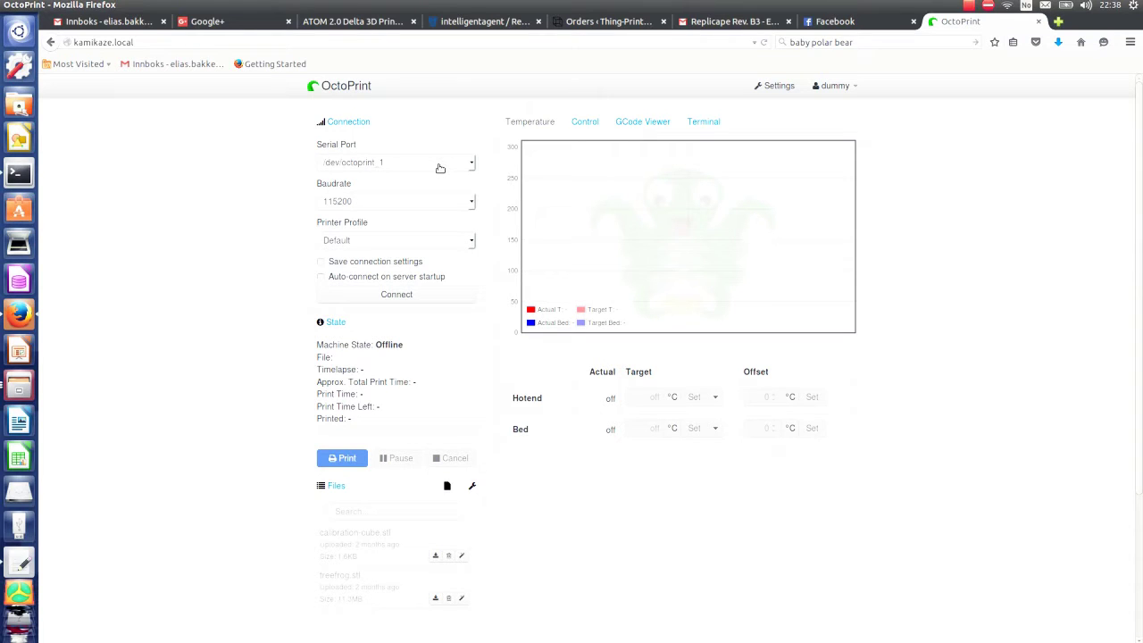
click(439, 166)
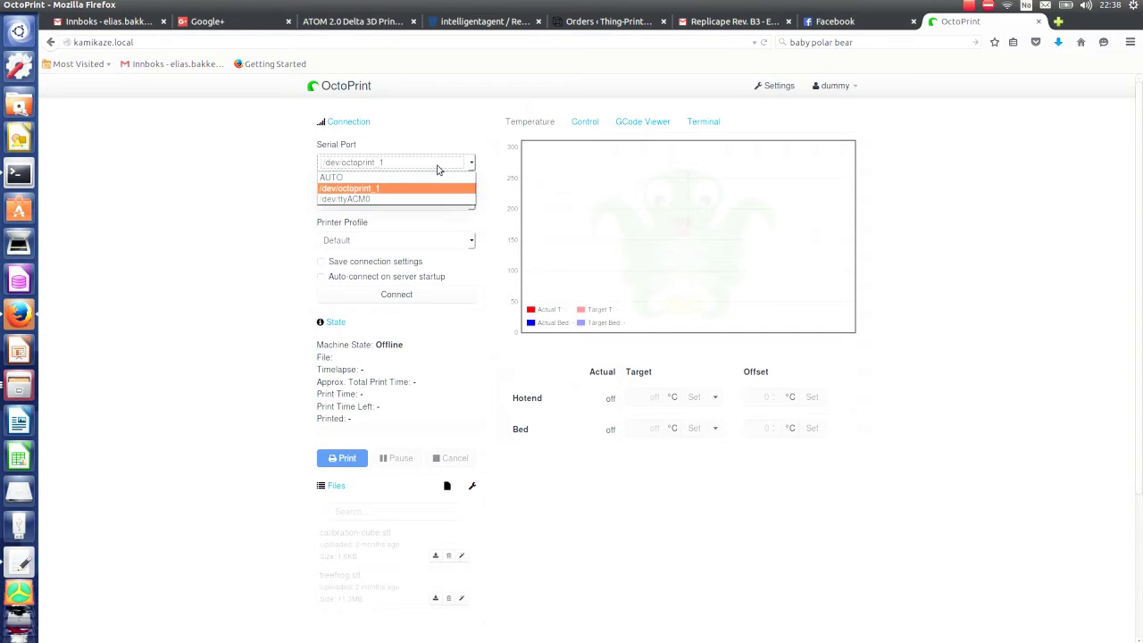
click(408, 189)
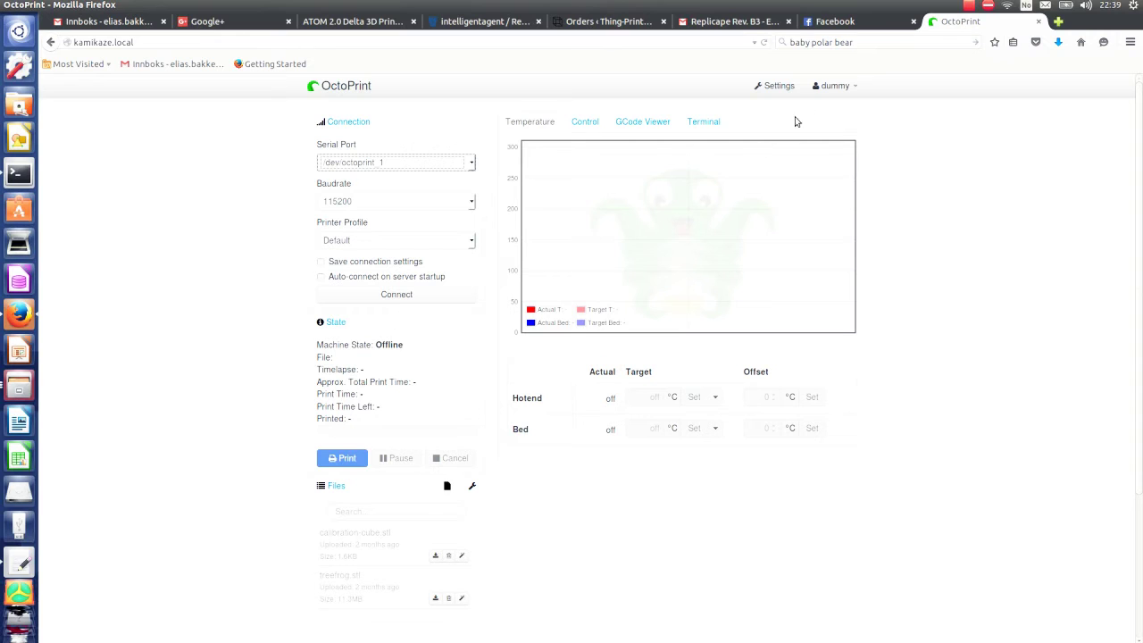
Download plugin_redeem.log from the logs in the OctoPrint settings and view it in the text editor
click(781, 86)
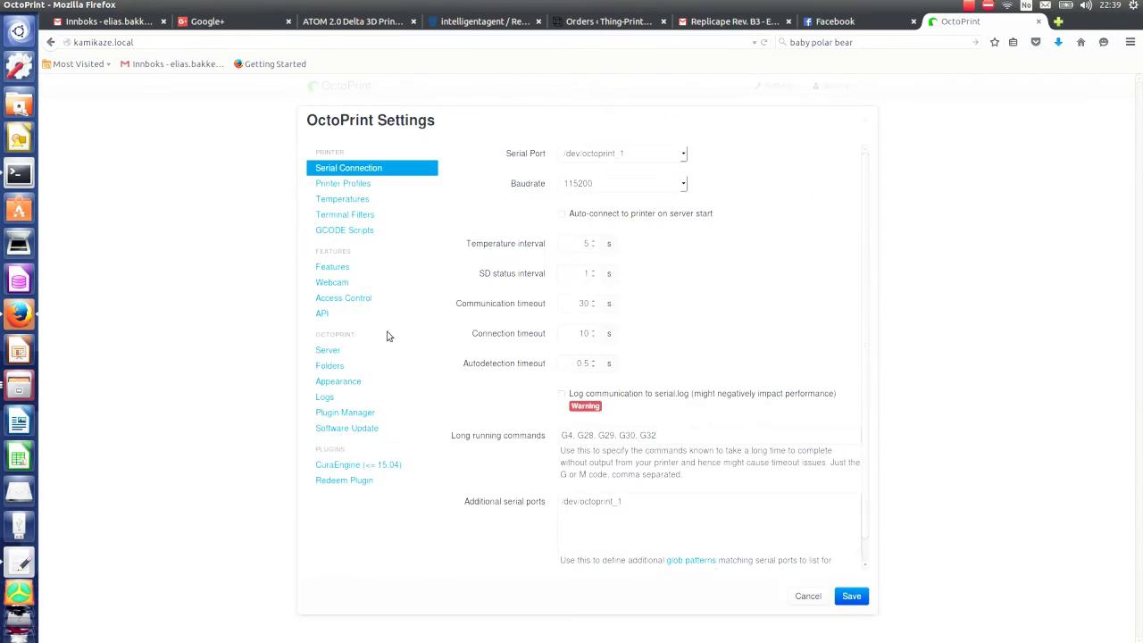
click(328, 397)
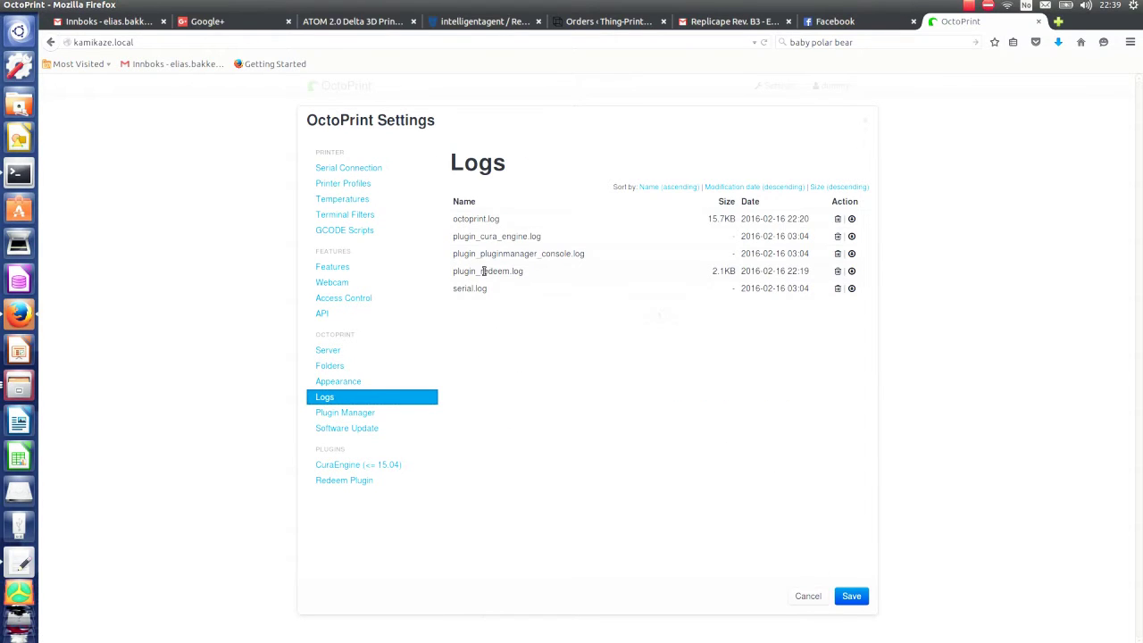
drag(465, 271, 536, 276)
click(536, 276)
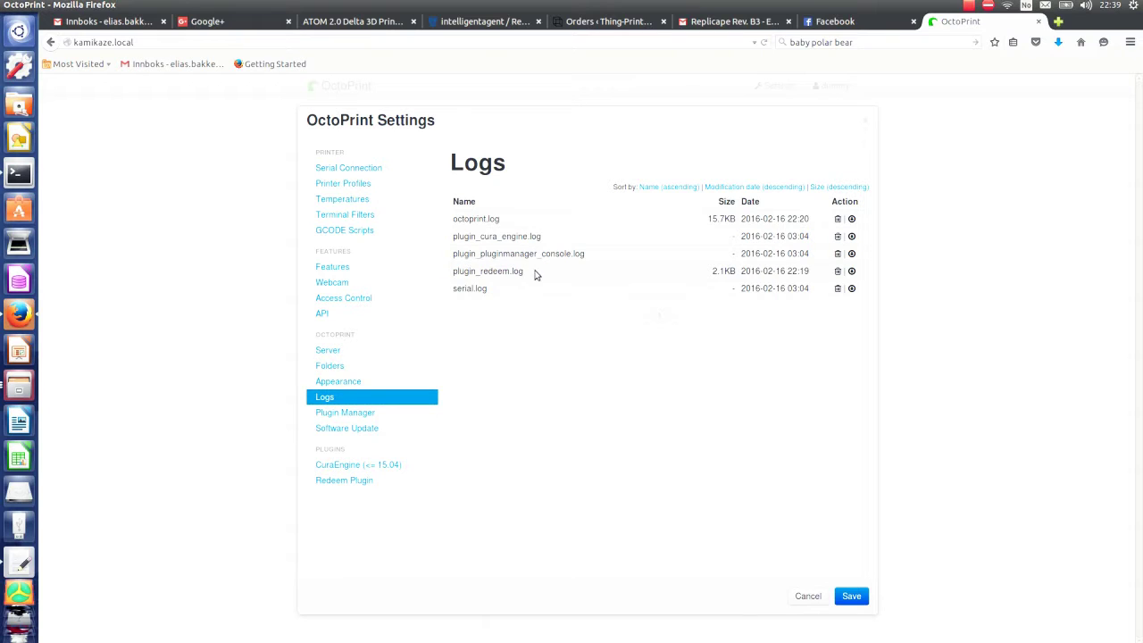
click(850, 271)
click(696, 414)
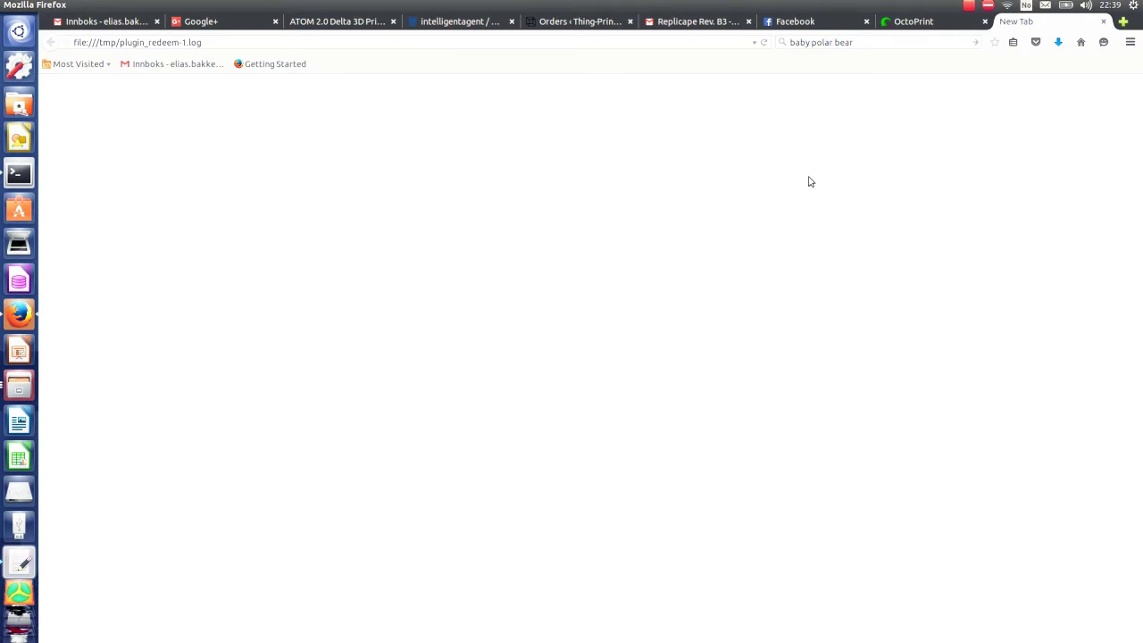
key(alt+Tab)
key(alt+Tab)
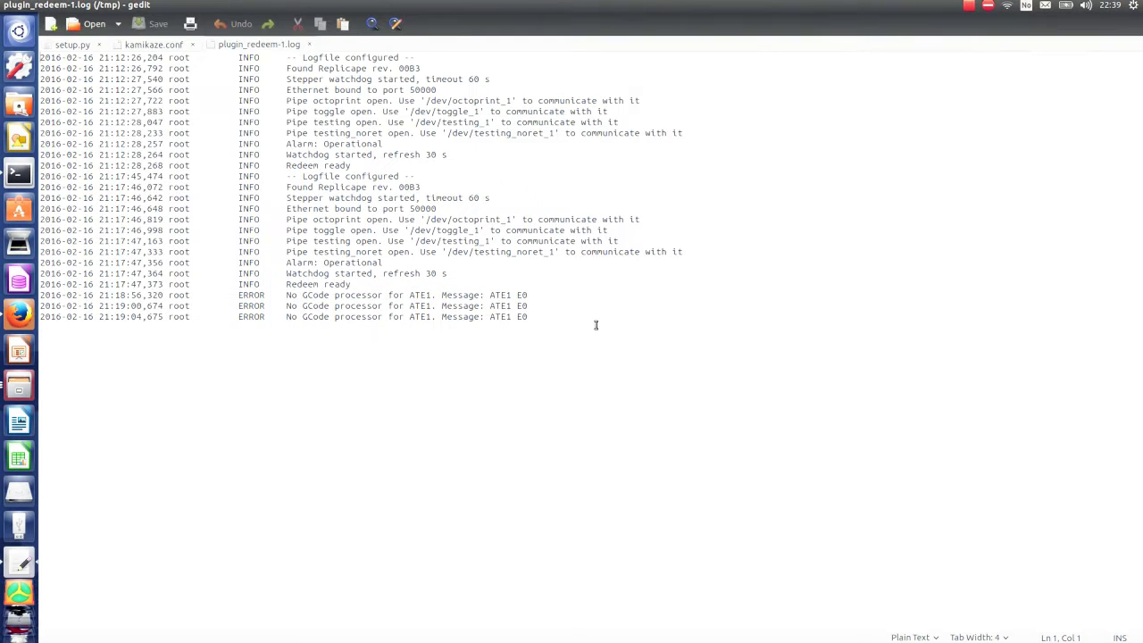
Examine the Redeem log for the startup messages, the "Redeem ready" line and the error entries
drag(288, 66, 557, 324)
click(382, 306)
drag(284, 286, 352, 284)
click(365, 284)
drag(295, 292, 458, 309)
click(459, 309)
mouse_move(287, 284)
mouse_down()
mouse_move(348, 284)
mouse_move(284, 284)
mouse_up()
click(361, 284)
click(280, 284)
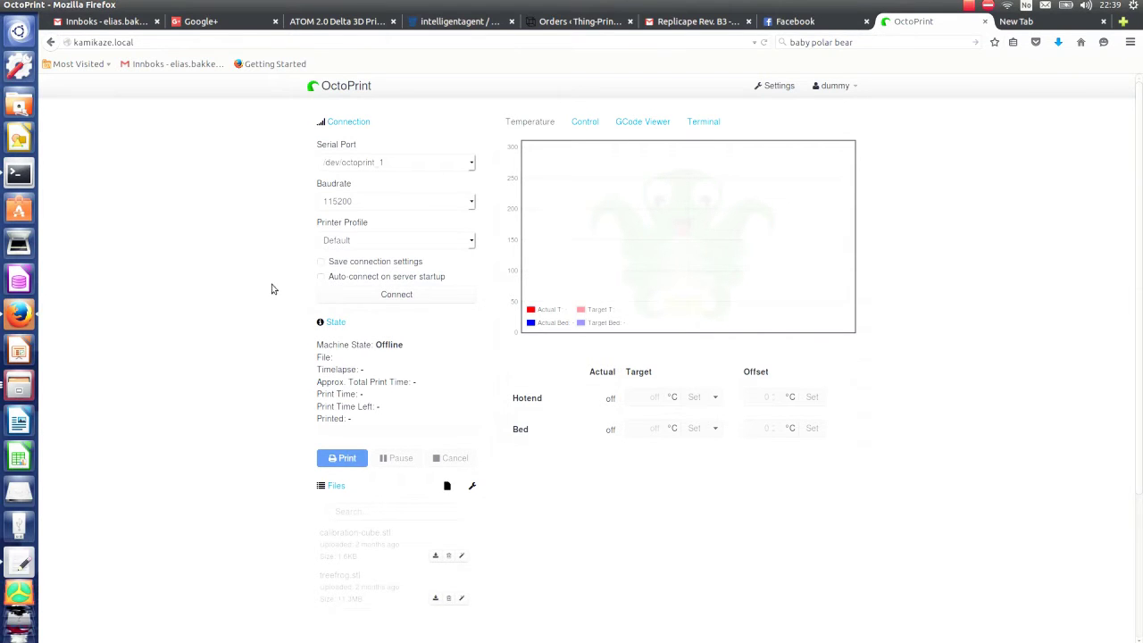
Connect OctoPrint to the printer and set the jog distance to 1 in the movement controls
click(416, 295)
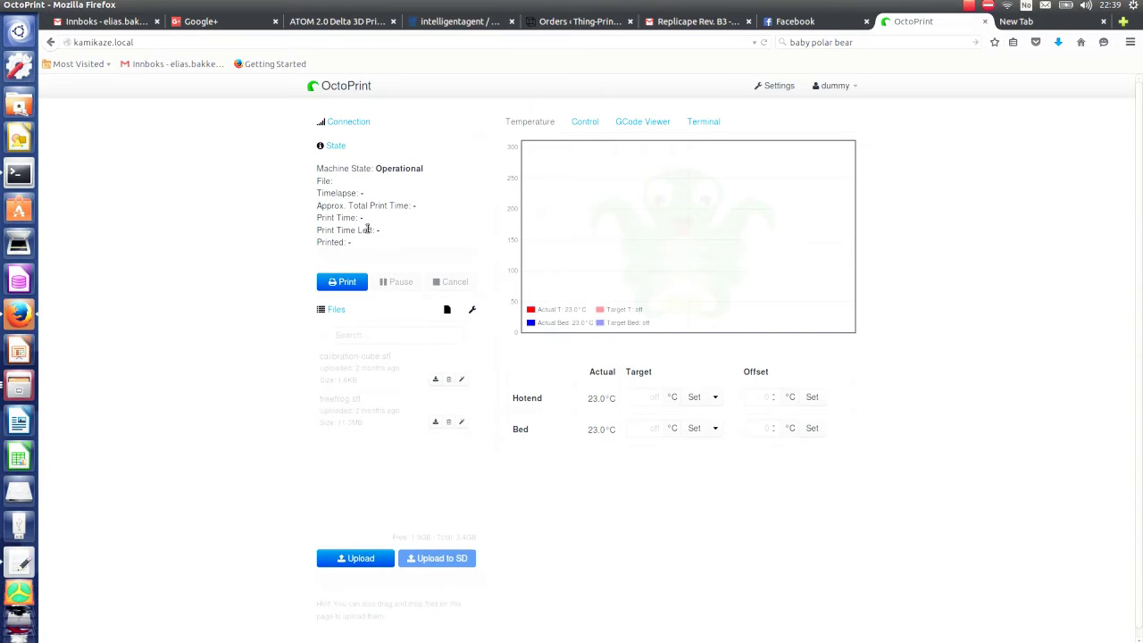
click(584, 125)
click(532, 125)
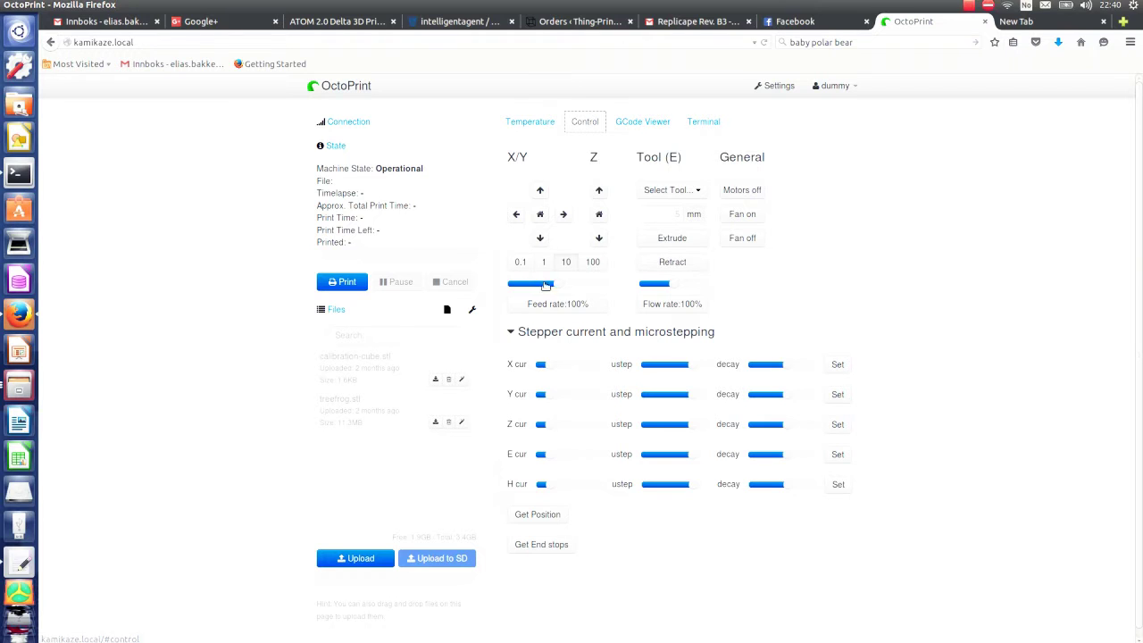
click(544, 262)
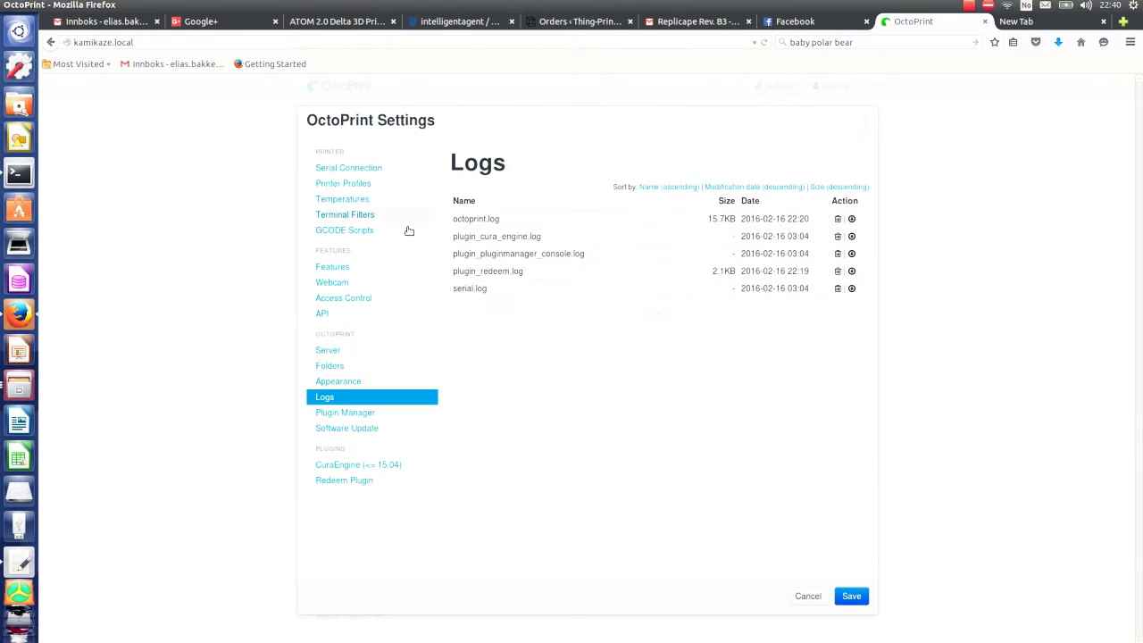
Read the Redeem plugin's configuration notes and make kossel_mini.cfg the active printer profile
click(339, 481)
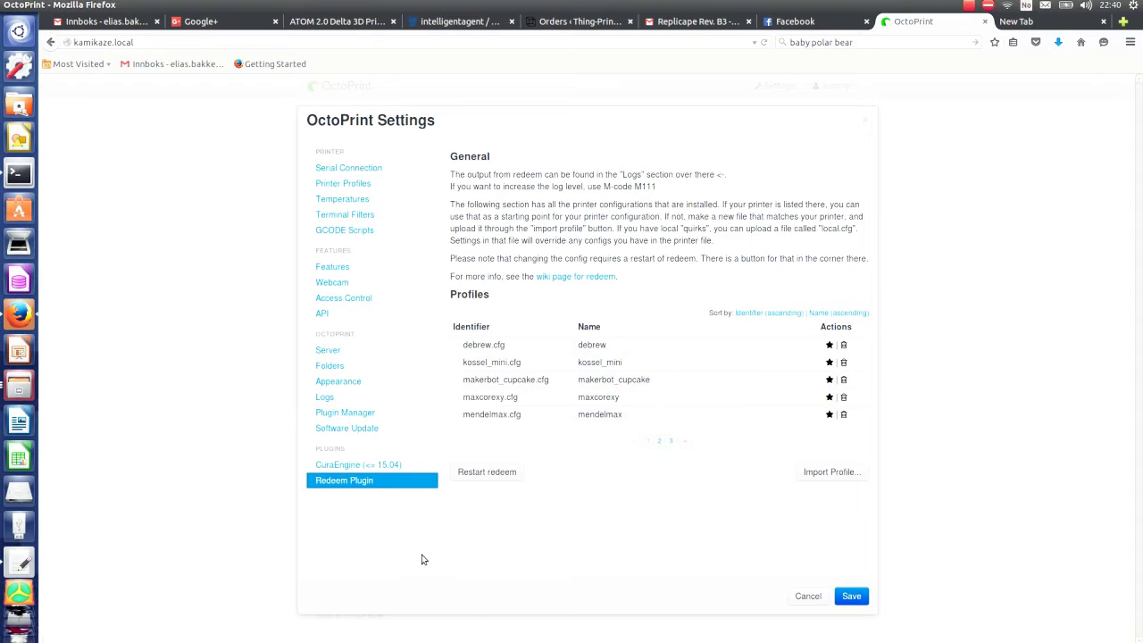
drag(451, 173, 652, 240)
click(652, 239)
click(830, 363)
Restart Redeem, save the settings and reconnect to the printer
click(490, 475)
click(853, 593)
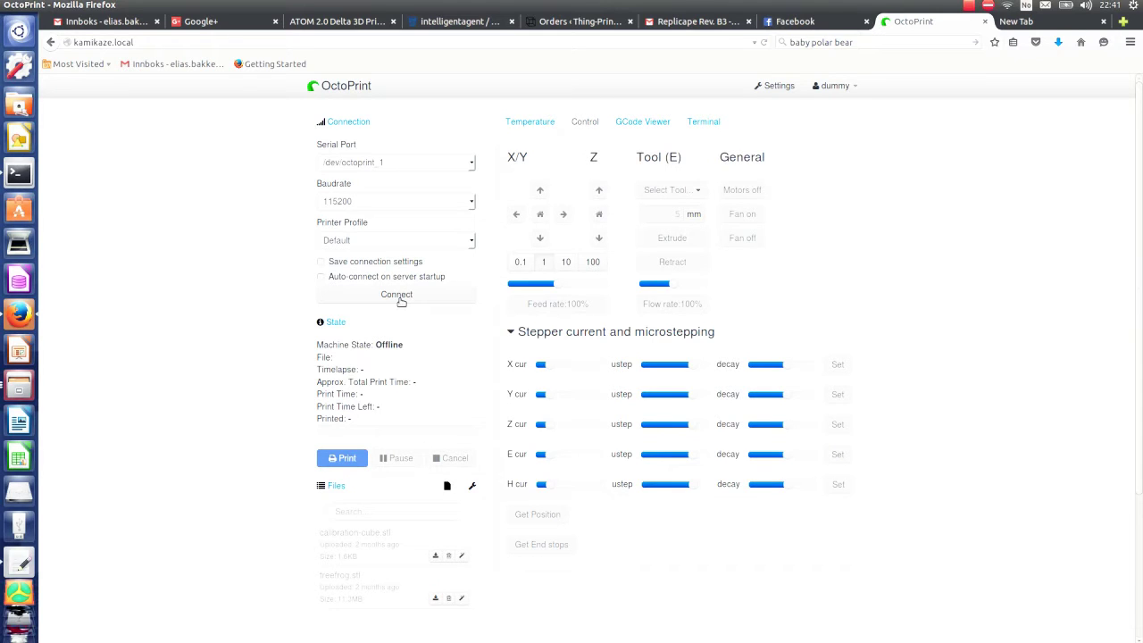
click(392, 296)
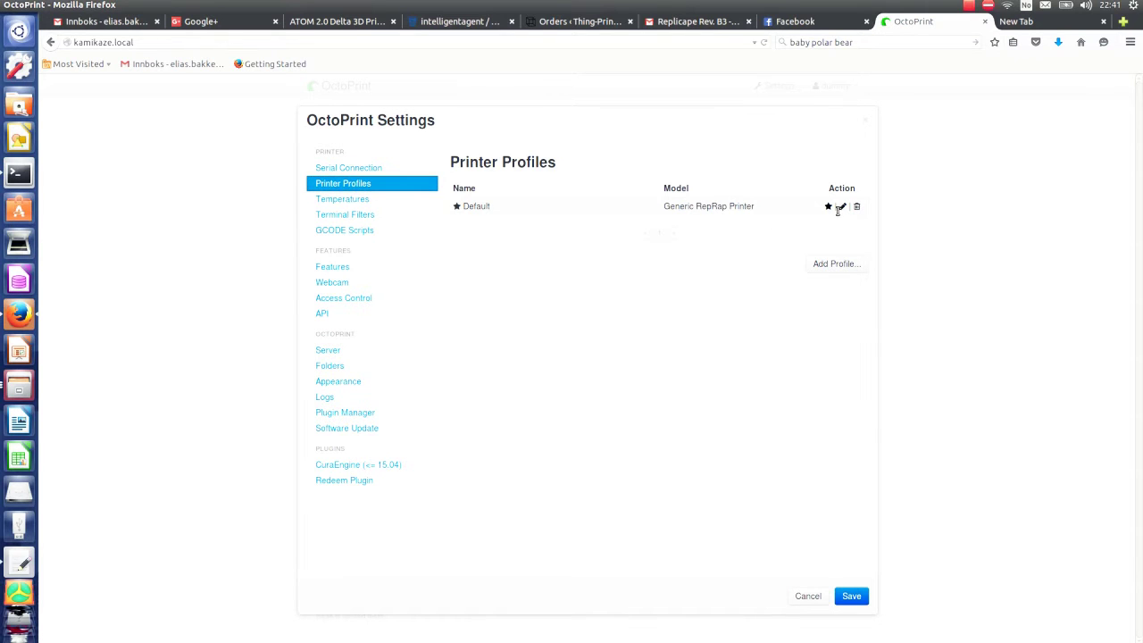
Edit the Default printer profile to a circular form factor with a Z axis speed of 6000 mm/min
click(842, 209)
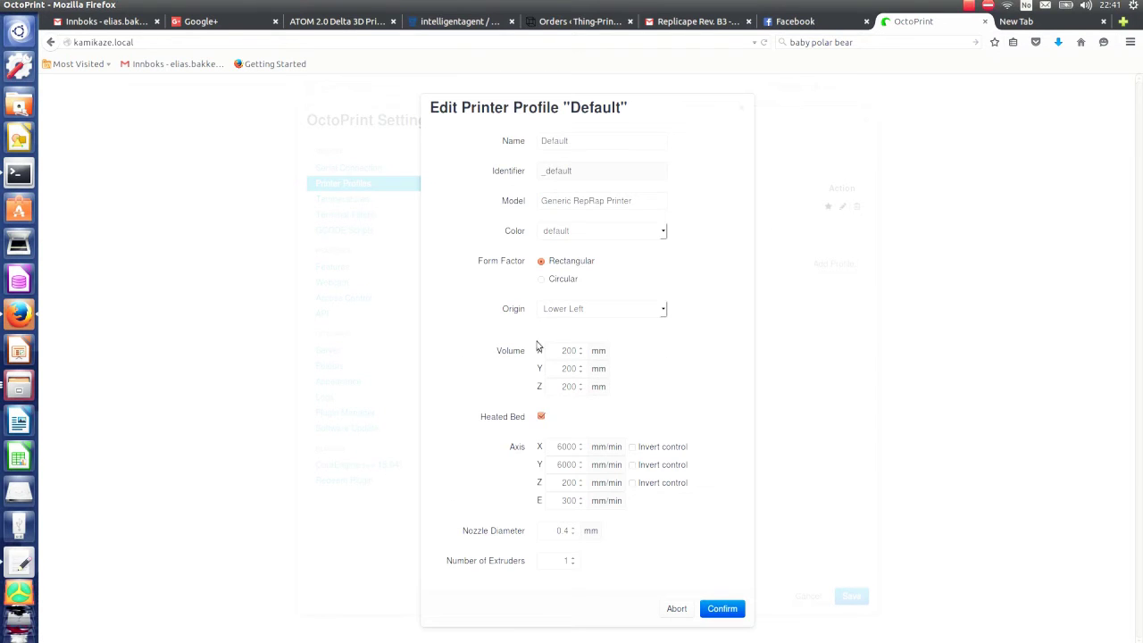
click(542, 279)
double_click(564, 482)
text(6000)
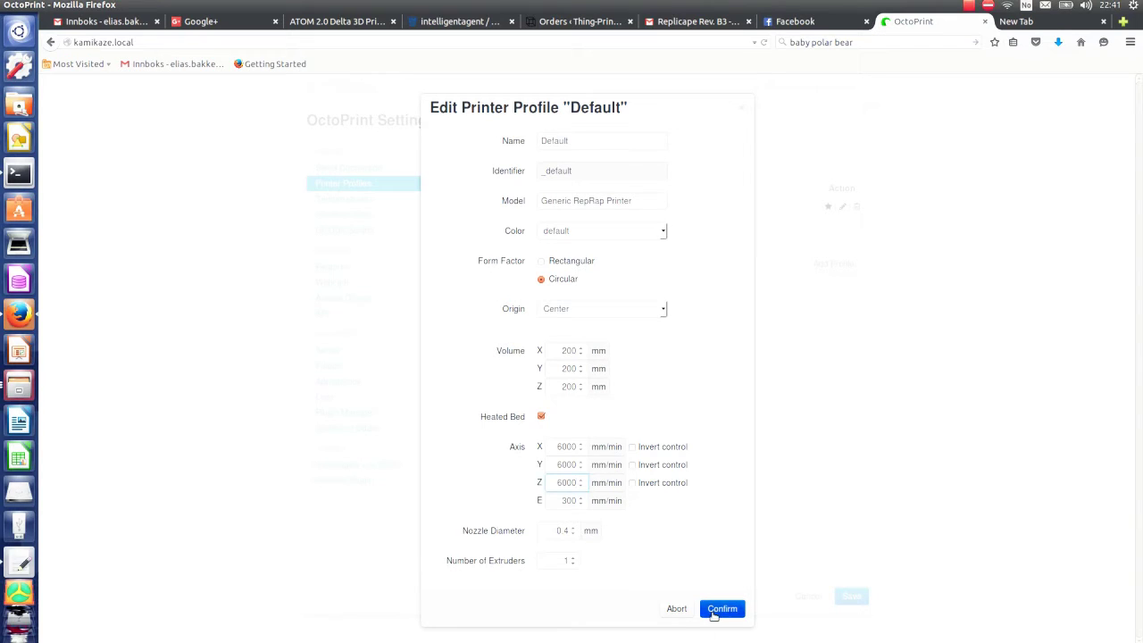
click(714, 614)
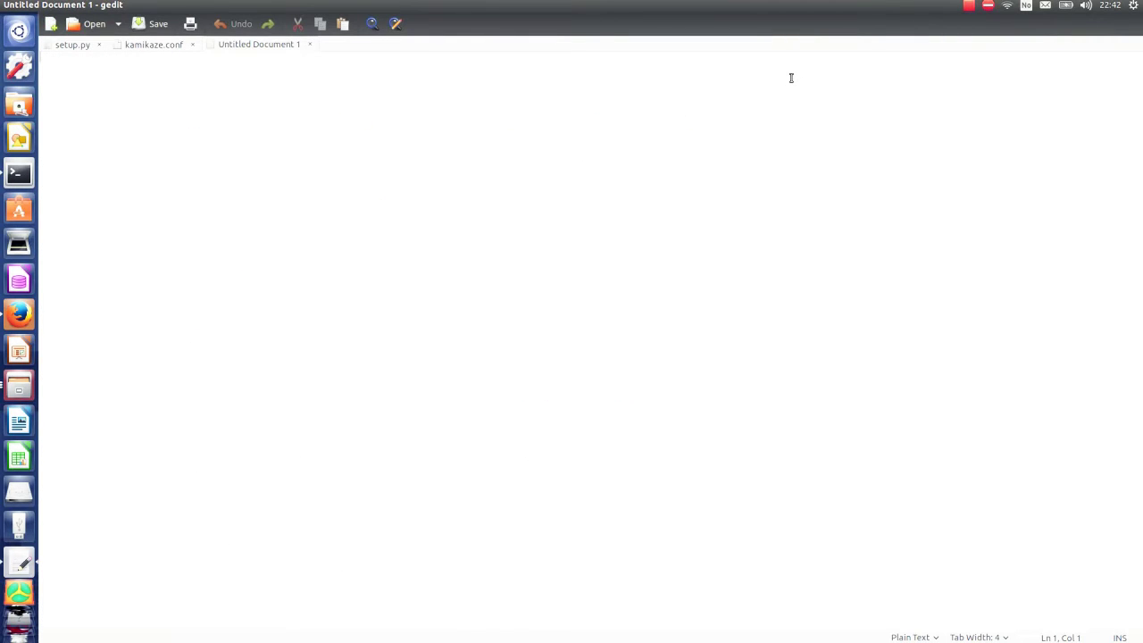
Enter a [System] header in the blank text document and open the Redeem wiki page from the browser's Redeem plugin settings
text([])
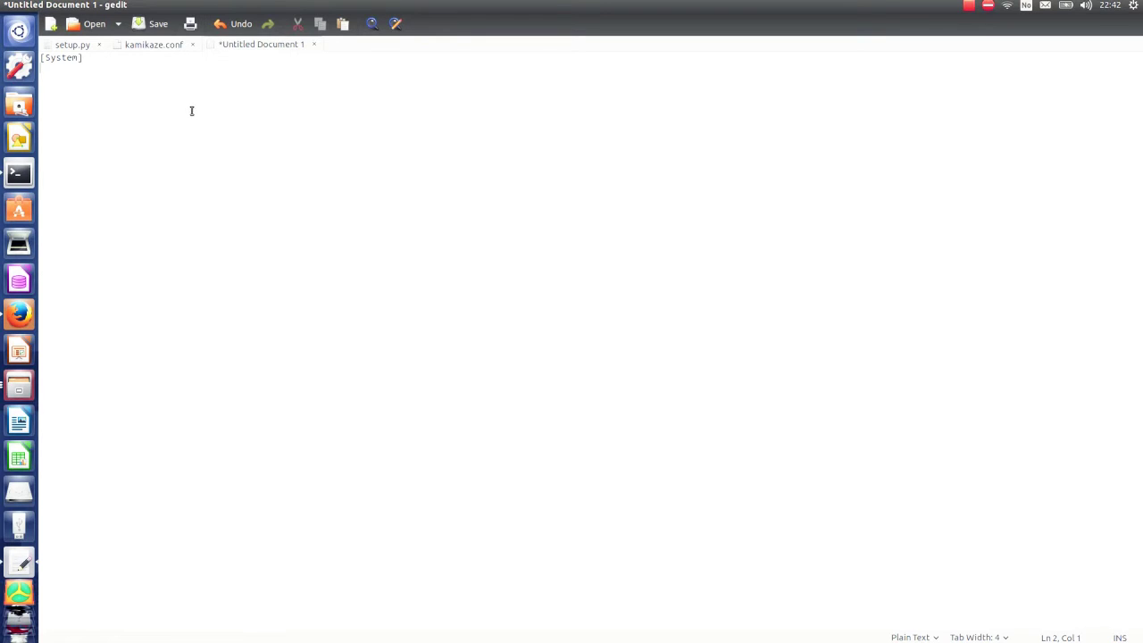
key(alt+Tab)
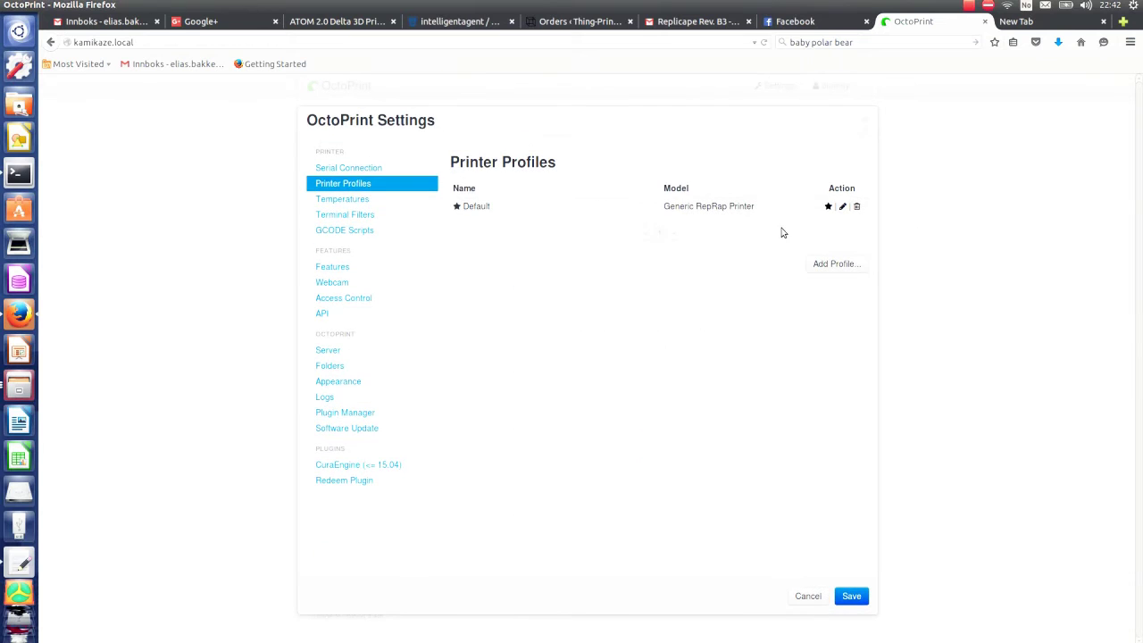
click(352, 480)
click(577, 277)
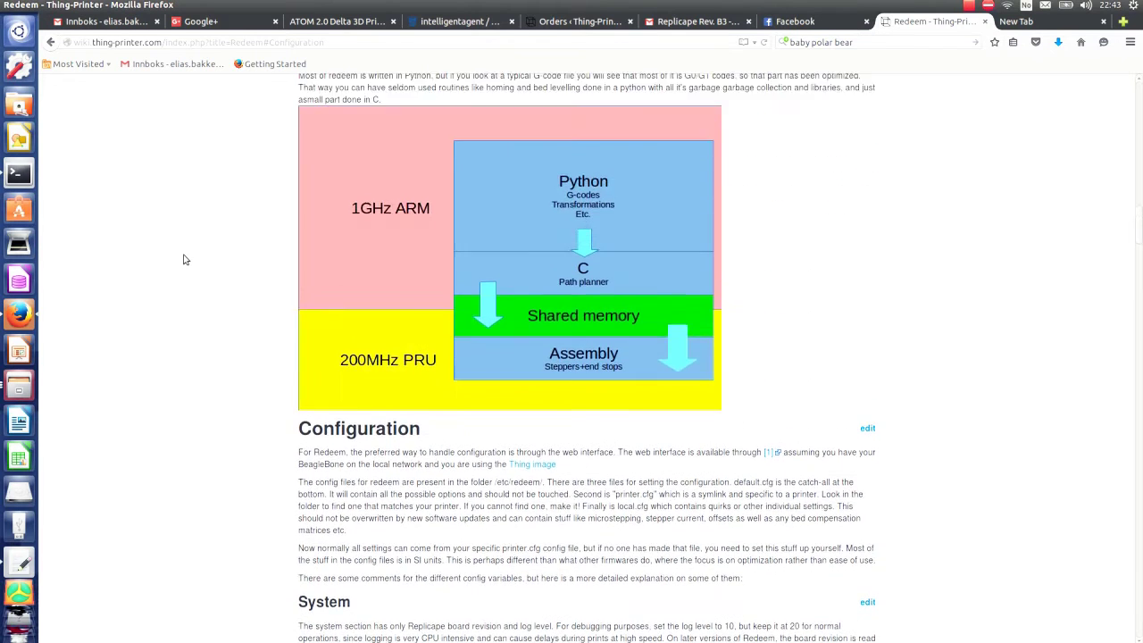
Examine the System section of the Redeem wiki's configuration chapter, especially the section header and the machine_type setting
scroll(183, 259, down, 4)
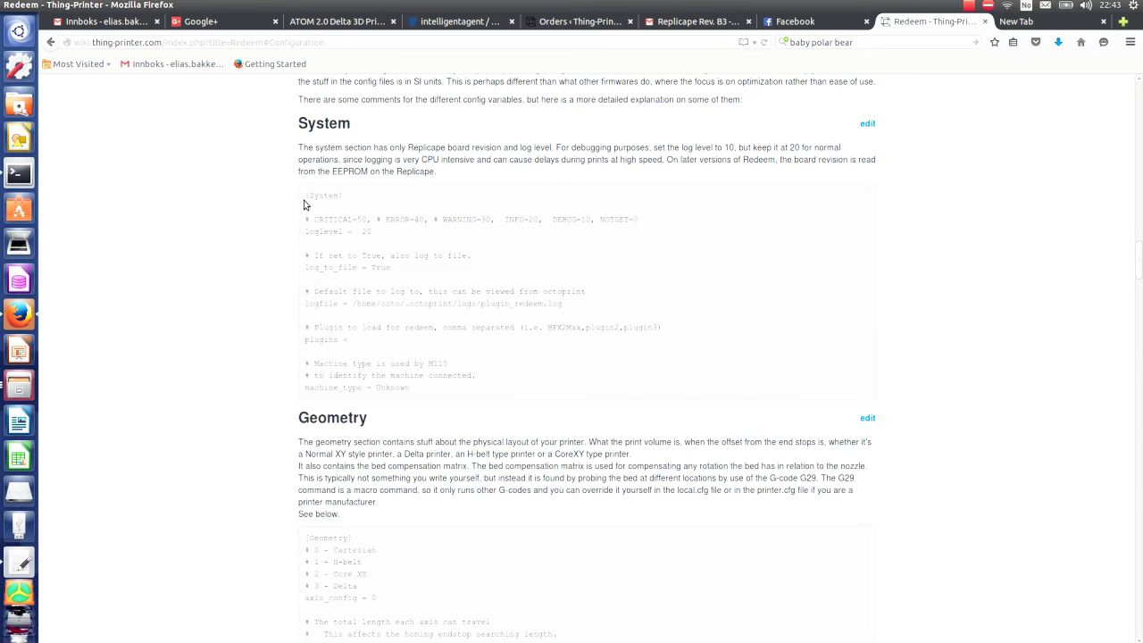
drag(304, 204, 359, 202)
click(376, 201)
drag(307, 196, 375, 199)
click(380, 214)
scroll(423, 248, down, 3)
drag(307, 251, 488, 264)
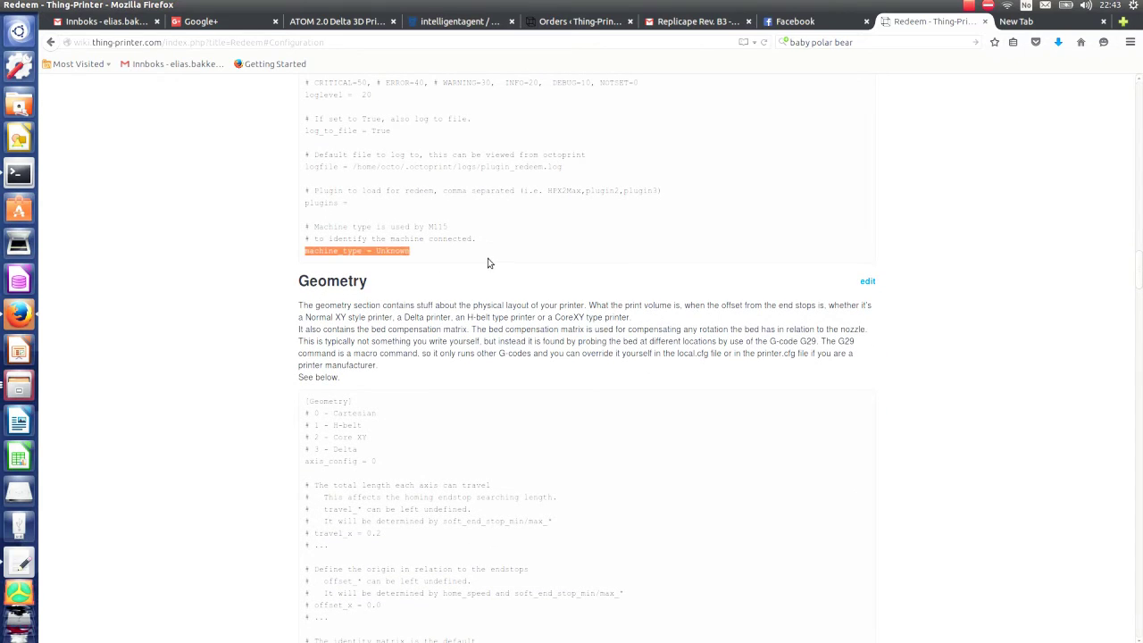
click(417, 258)
scroll(225, 281, up, 3)
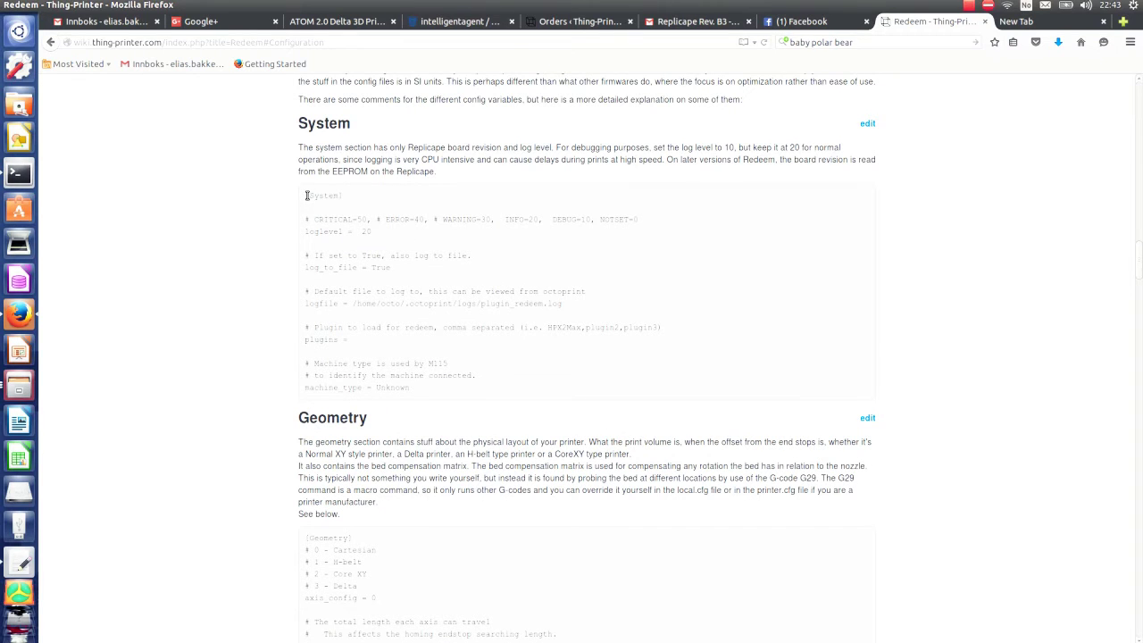
Copy the wiki's complete [System] example block and replace the untitled document's contents with it in the text editor
drag(307, 196, 531, 391)
key(ctrl+c)
key(alt+Tab)
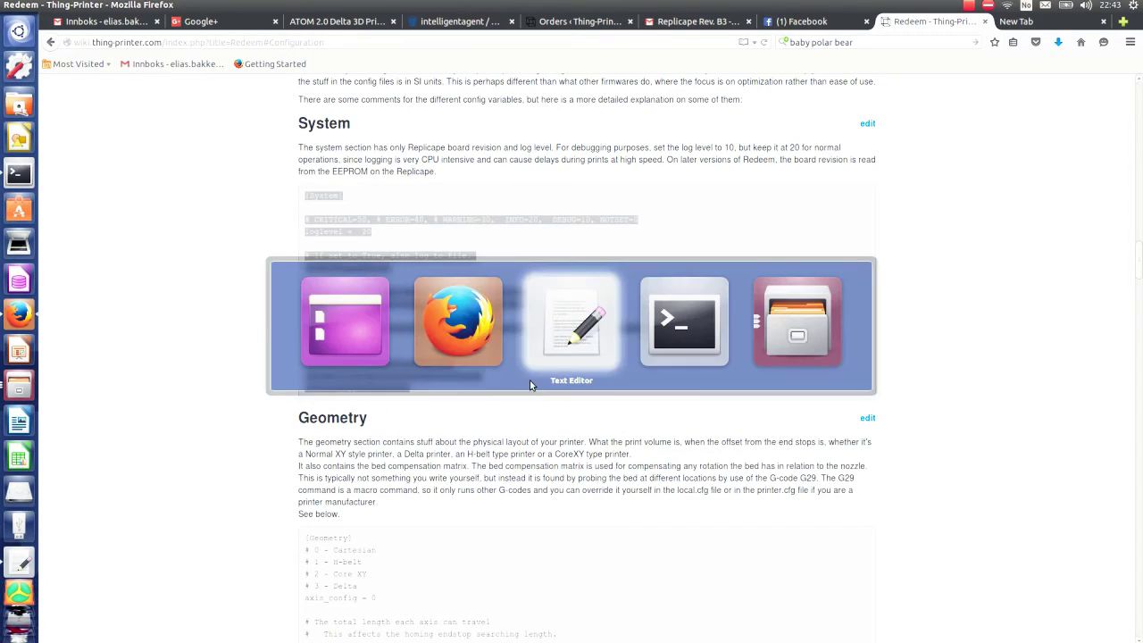
key(ctrl+a)
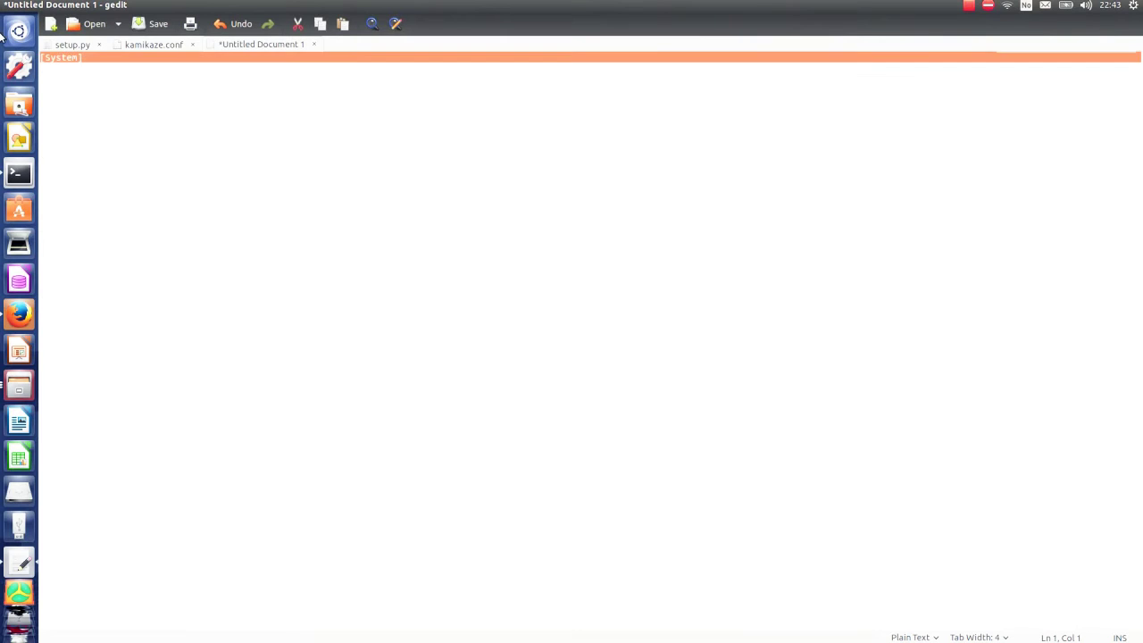
key(ctrl+v)
Delete everything between the [System] header and the machine_type line, and set machine_type to MyKosselPrinter
drag(54, 73, 307, 221)
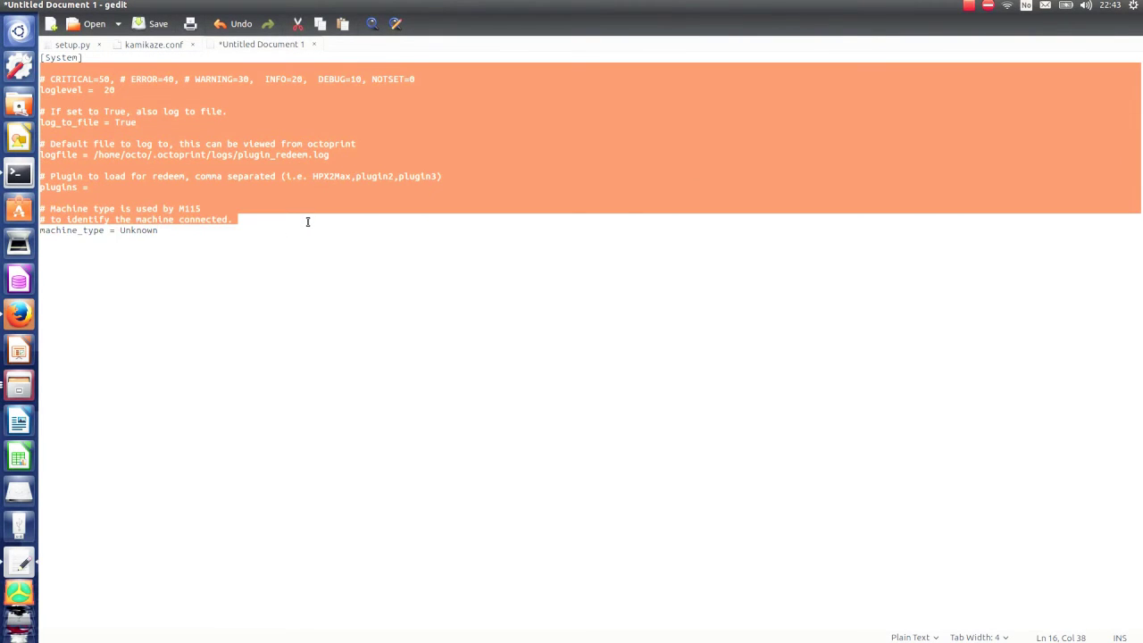
key(BackSpace)
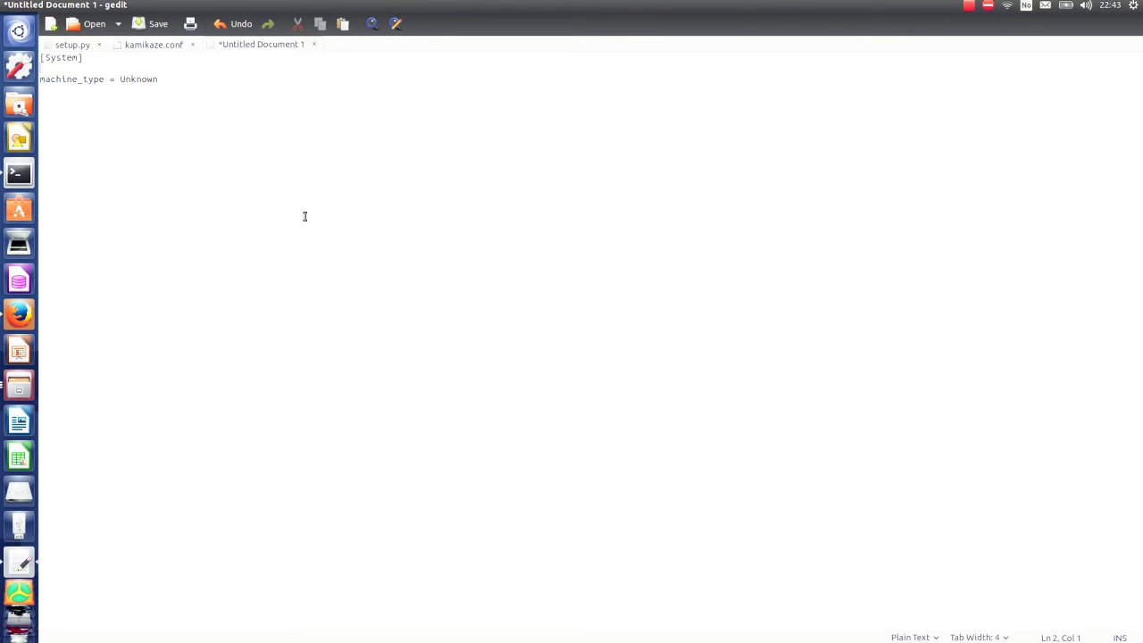
click(305, 216)
text(MyKosselPrinter)
Save the document as local.cfg in the home folder
key(ctrl+s)
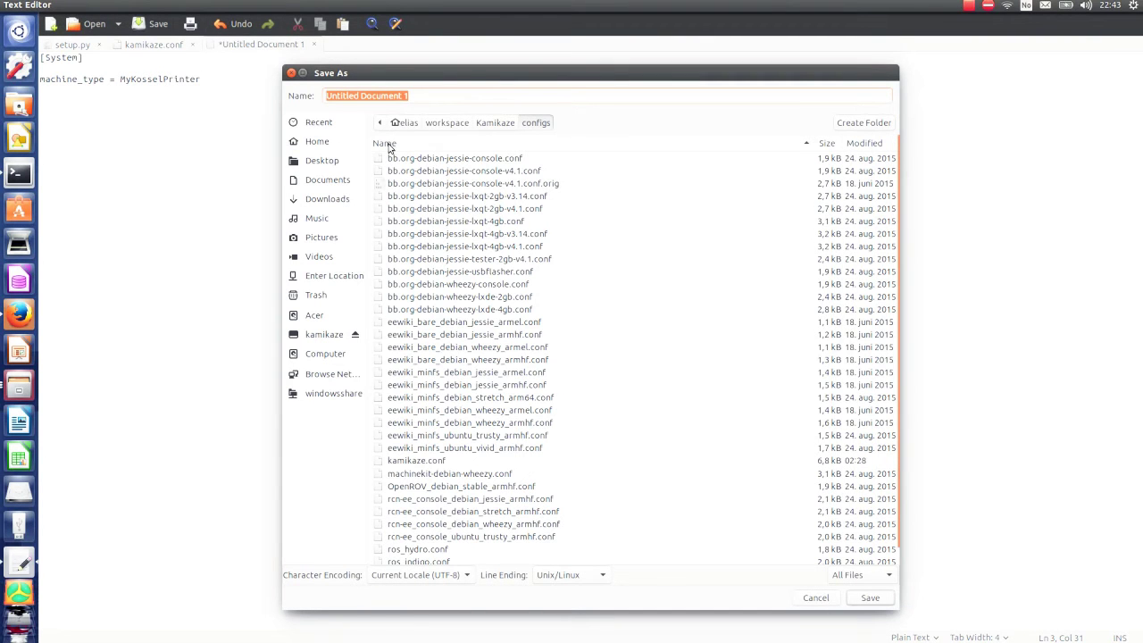
click(411, 125)
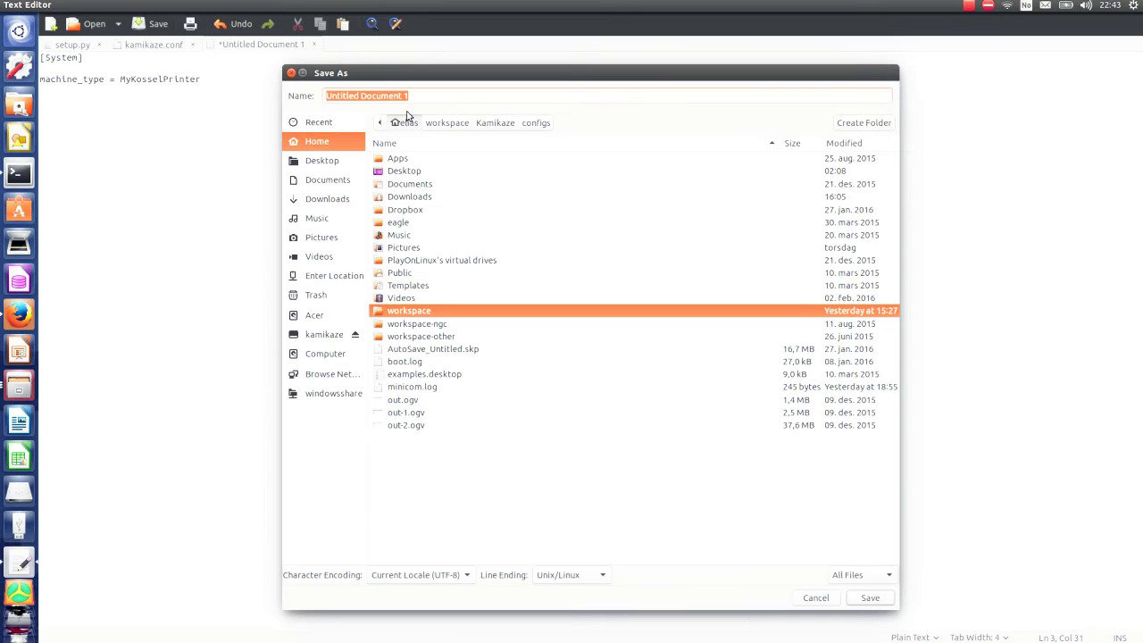
text(local.cfg)
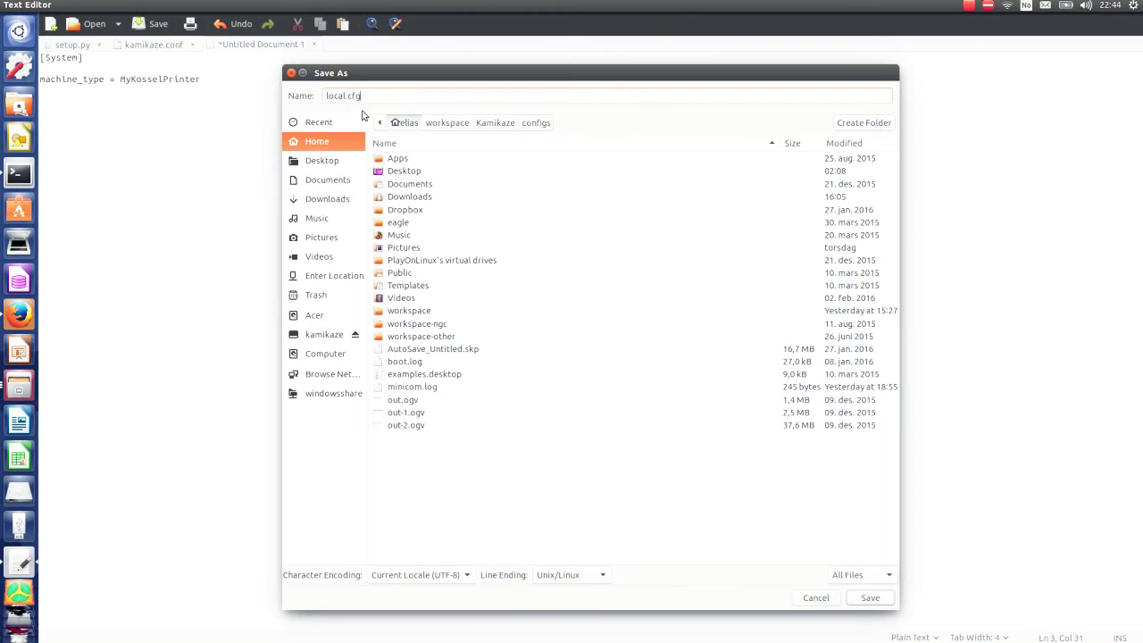
key(Return)
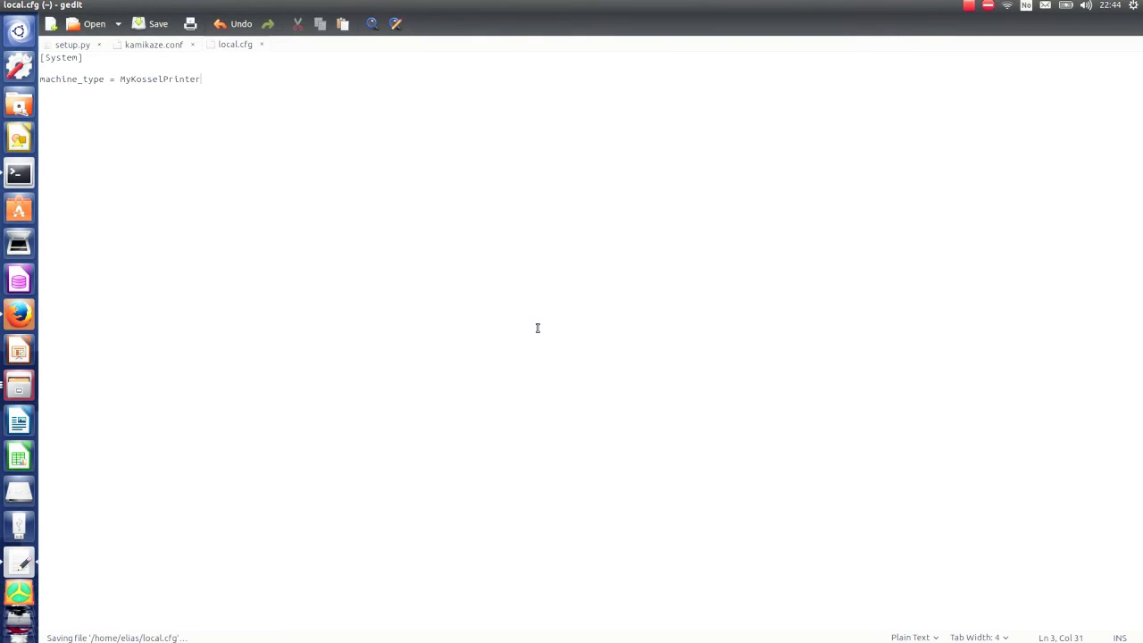
Check in the file manager that local.cfg is stored in the home folder
key(alt+Tab)
key(alt+Tab)
key(alt+Tab)
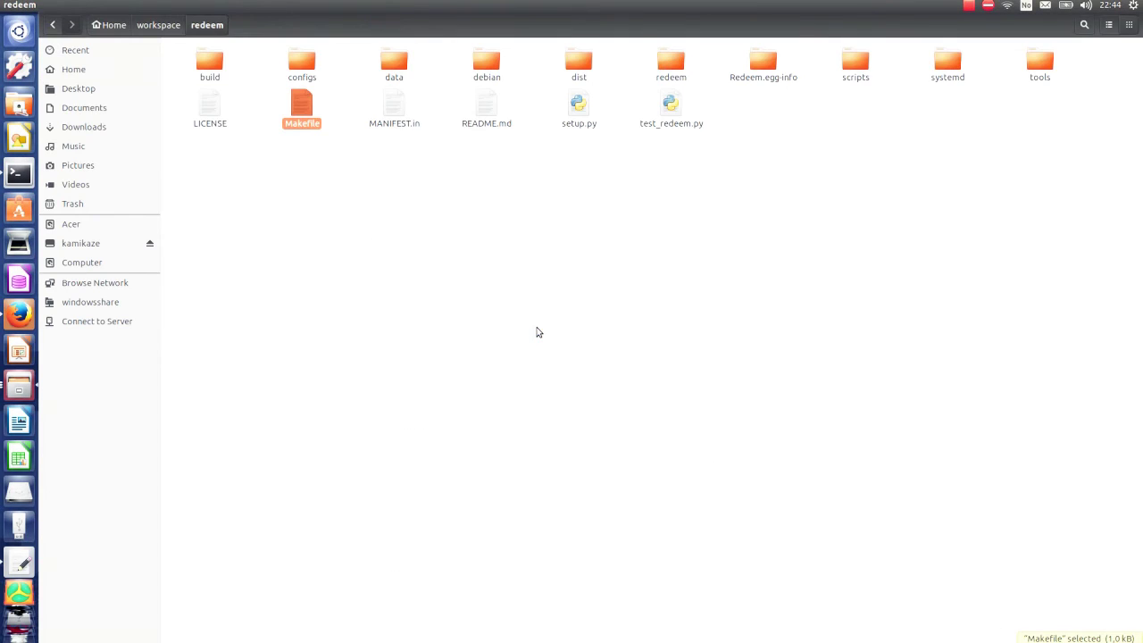
click(105, 28)
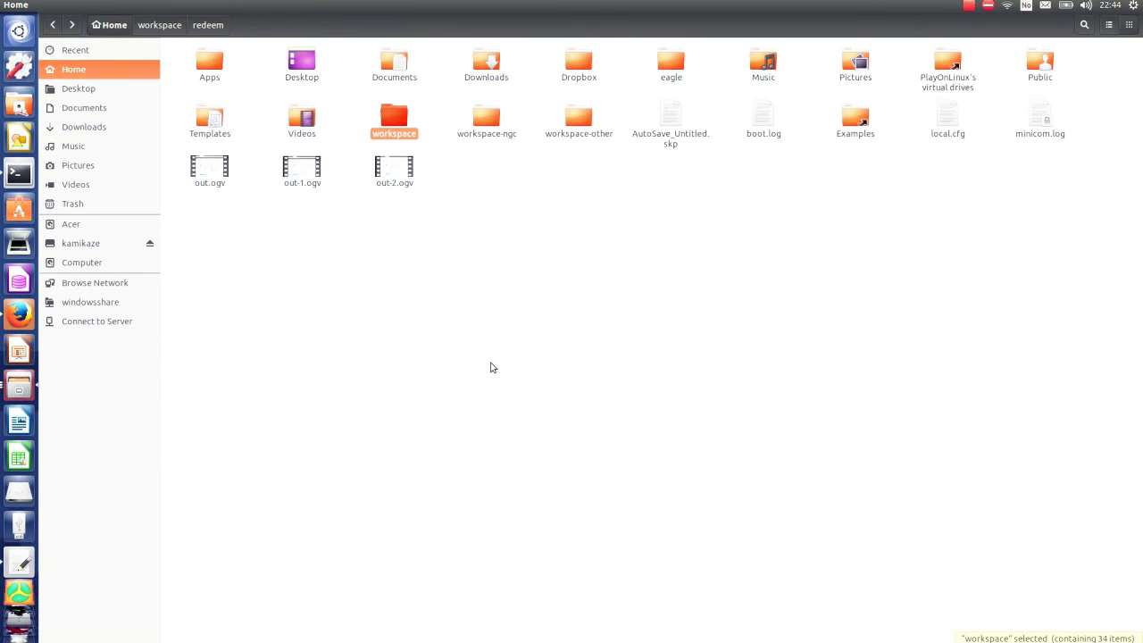
key(alt+Tab)
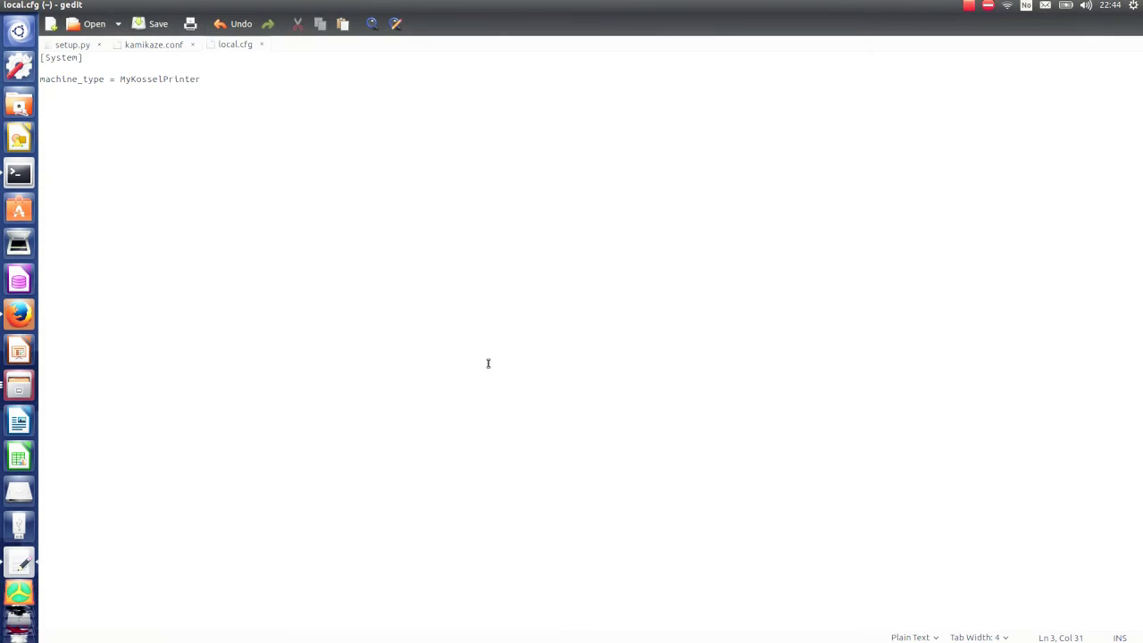
Switch to Firefox, return from the wiki to the OctoPrint page, and display the Redeem Plugin settings
key(alt+Tab)
key(alt+Tab)
key(alt+Tab)
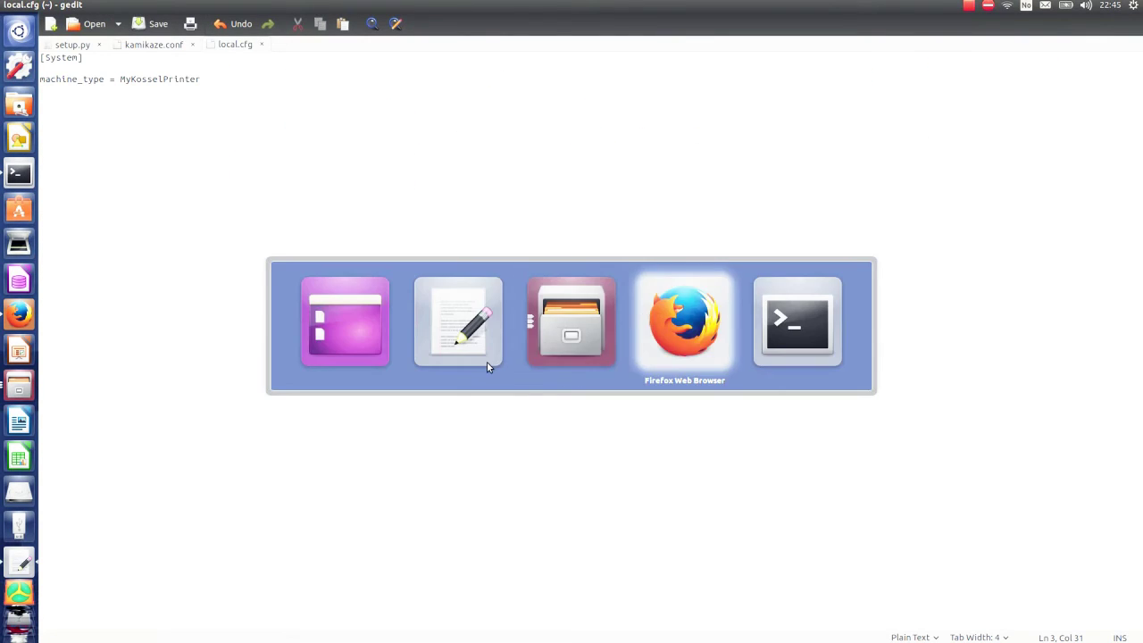
click(236, 148)
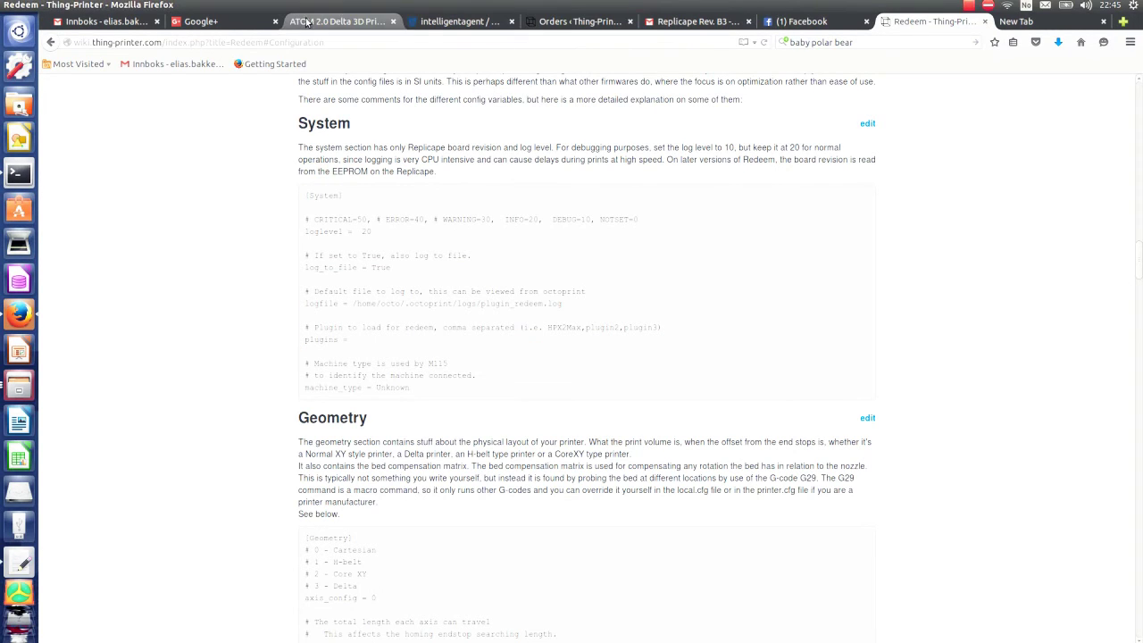
click(50, 42)
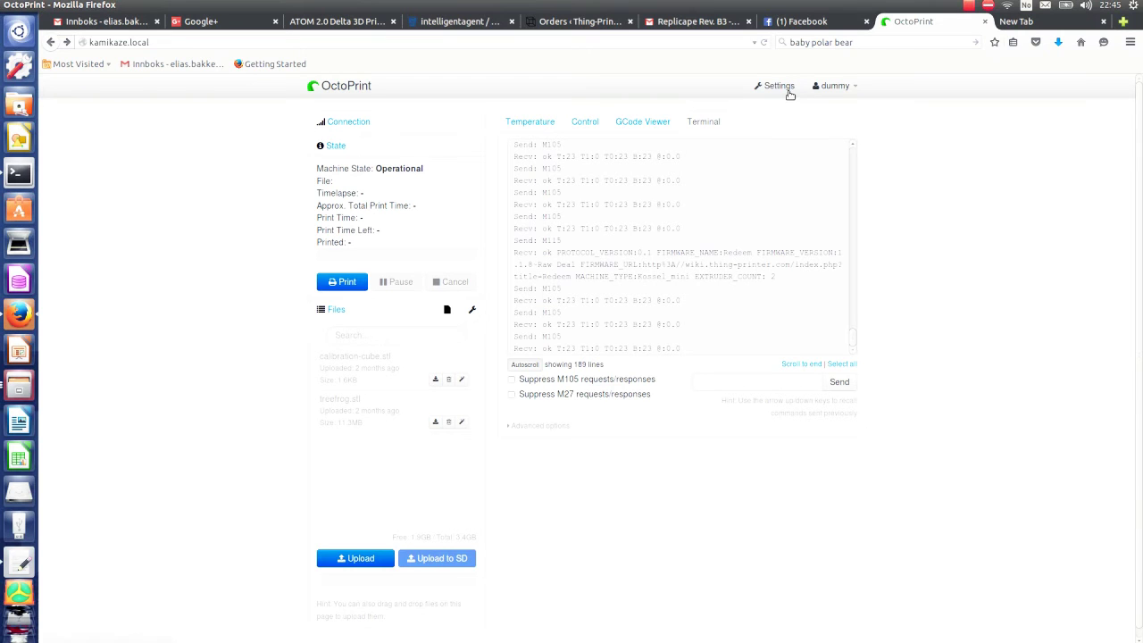
click(784, 87)
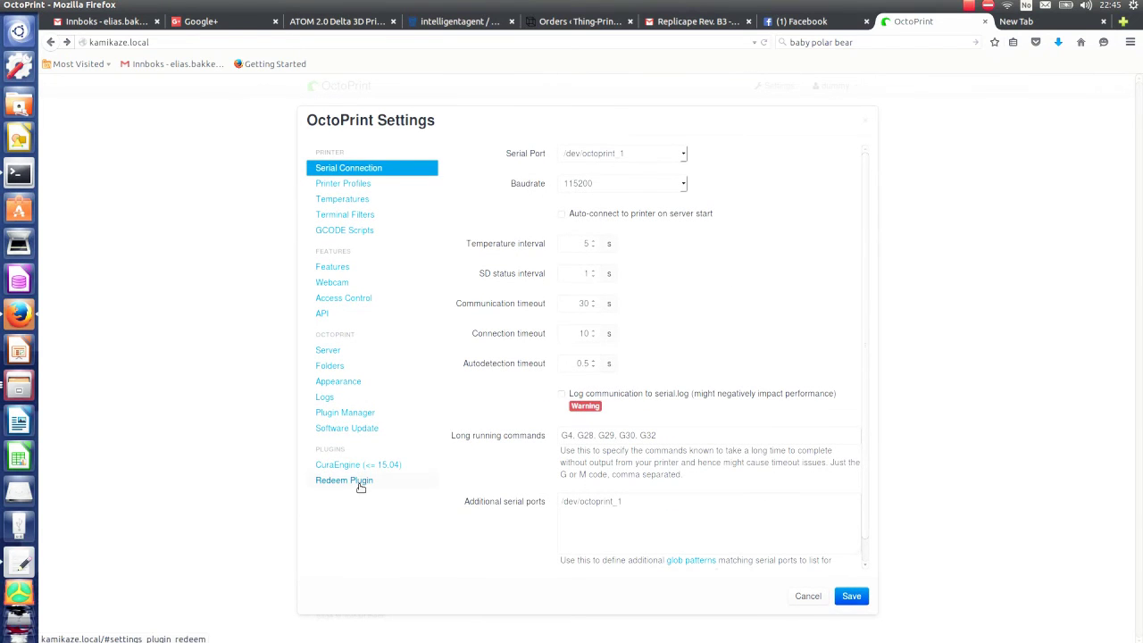
click(357, 480)
Import local.cfg from the home folder as a Redeem profile, overwriting the existing file
click(838, 474)
click(571, 293)
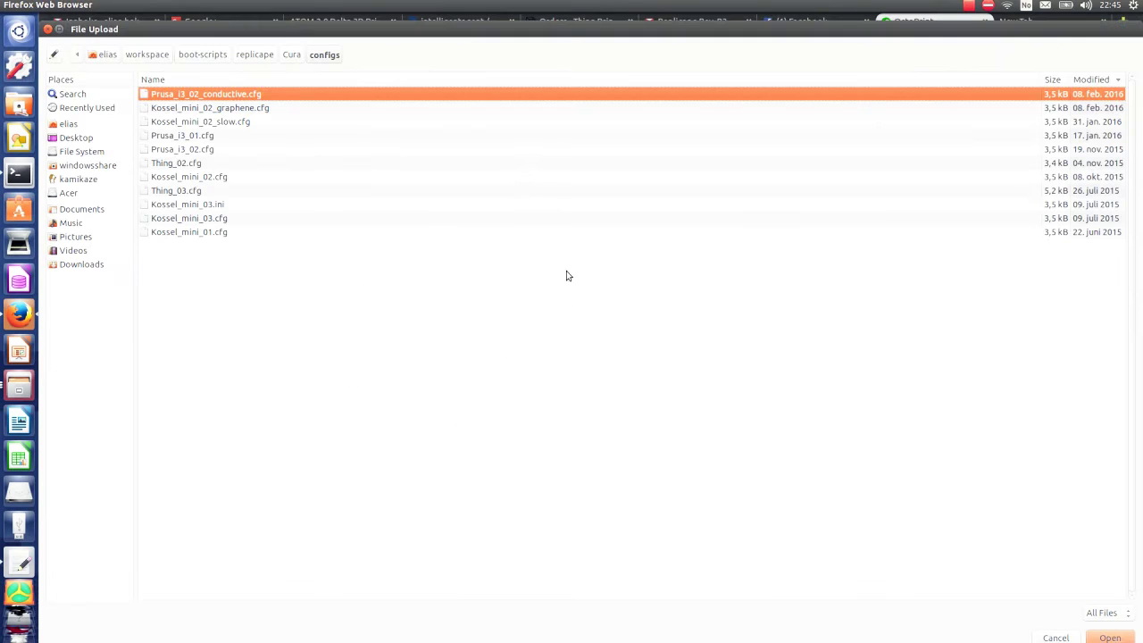
click(154, 55)
click(106, 55)
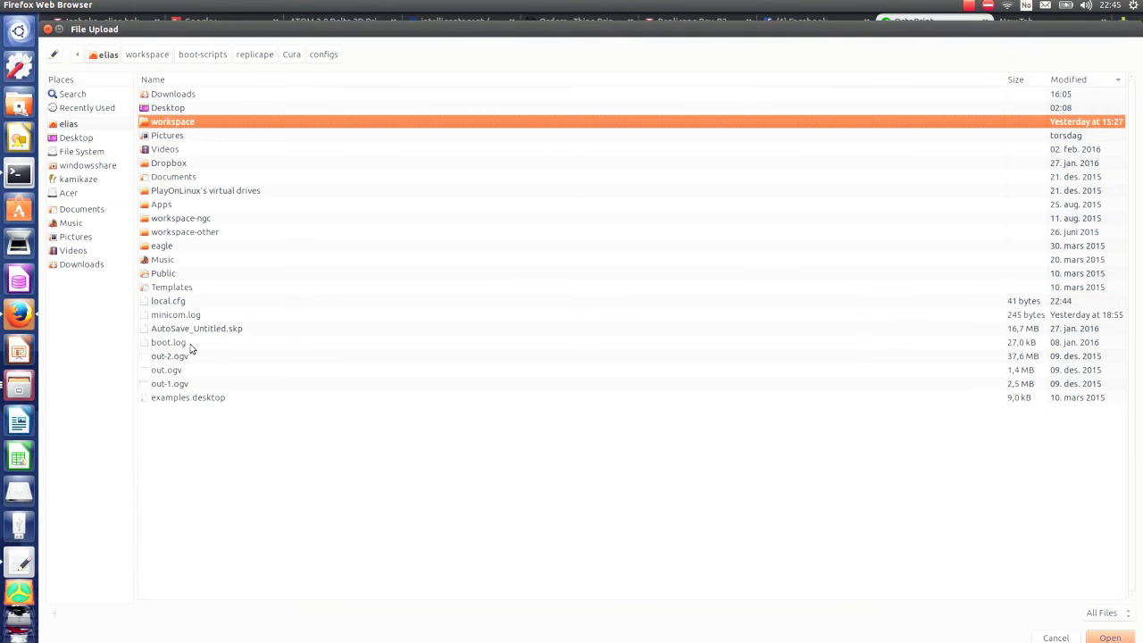
click(168, 302)
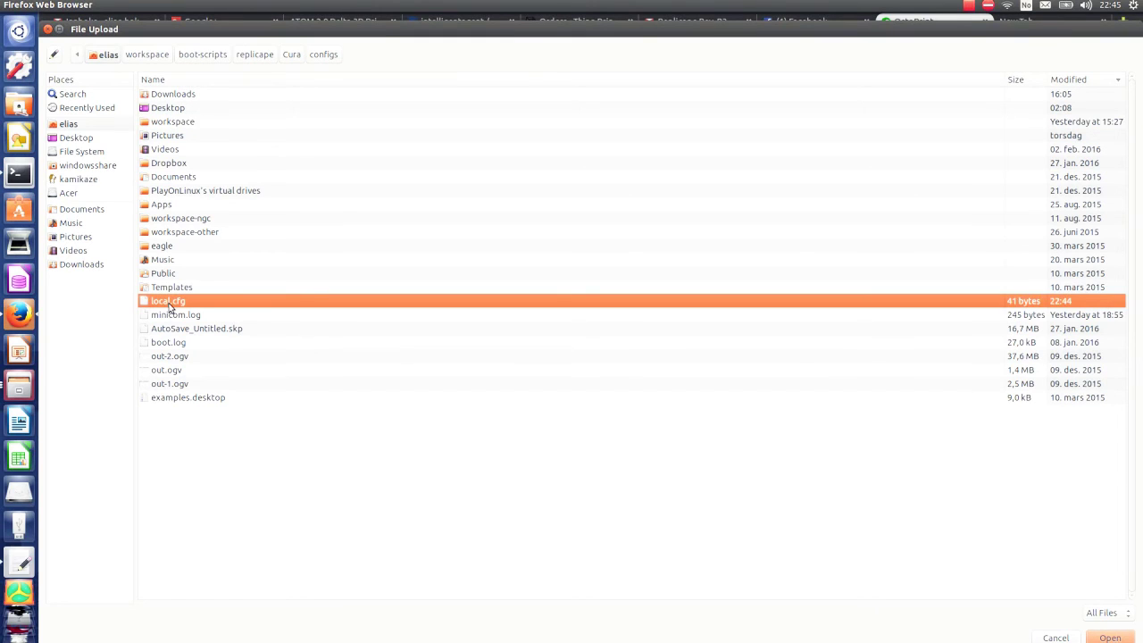
double_click(169, 304)
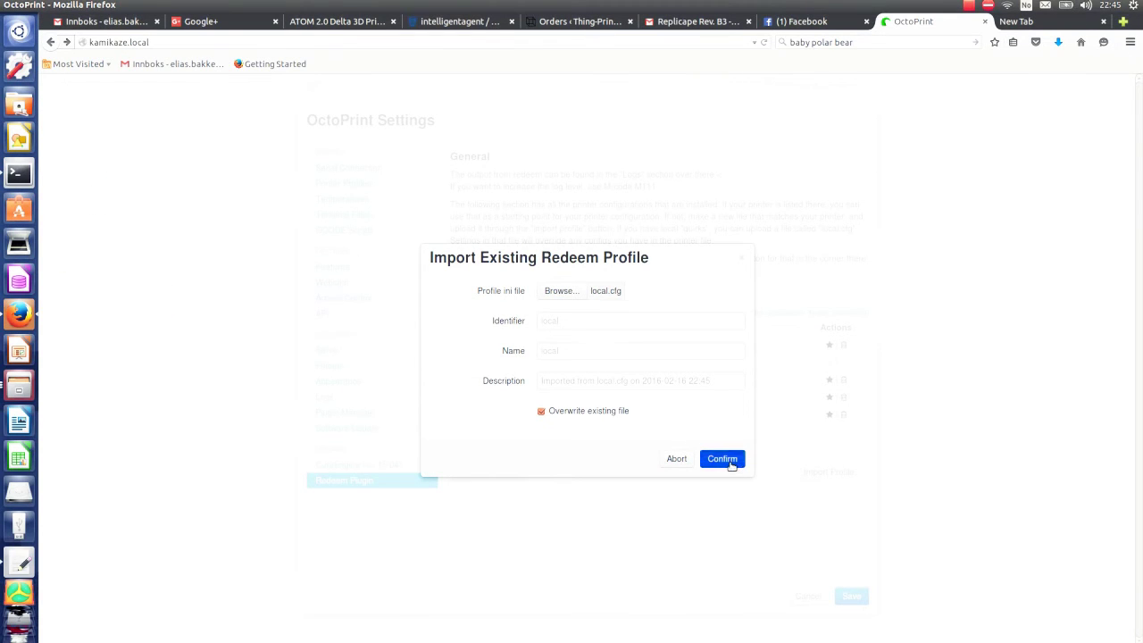
click(730, 461)
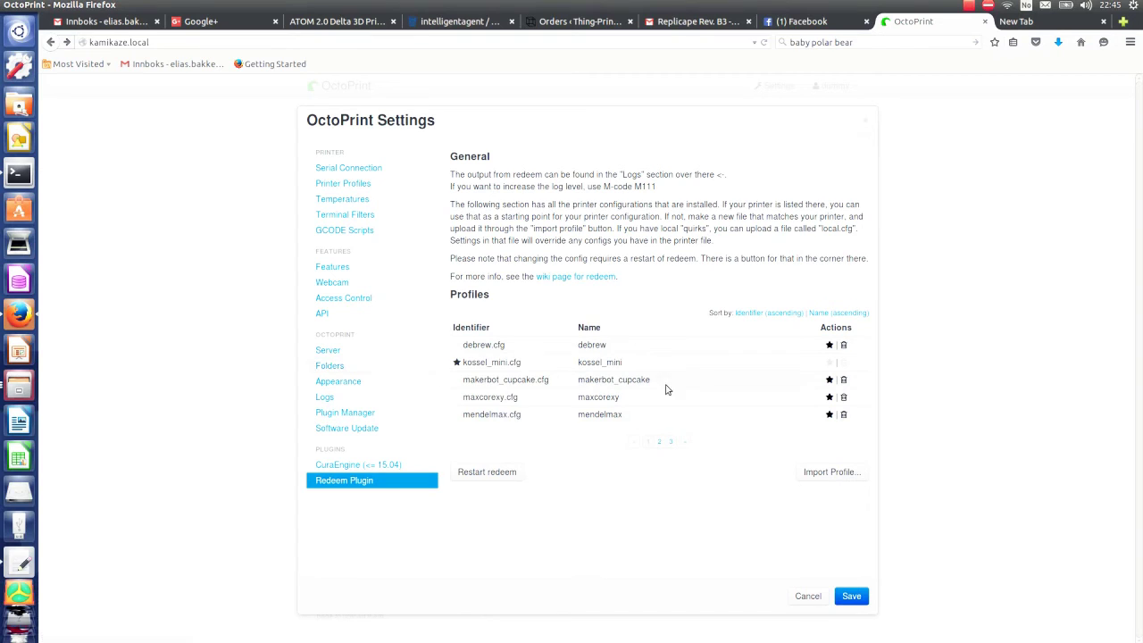
Look through all pages of the Redeem profile list
click(661, 443)
click(671, 443)
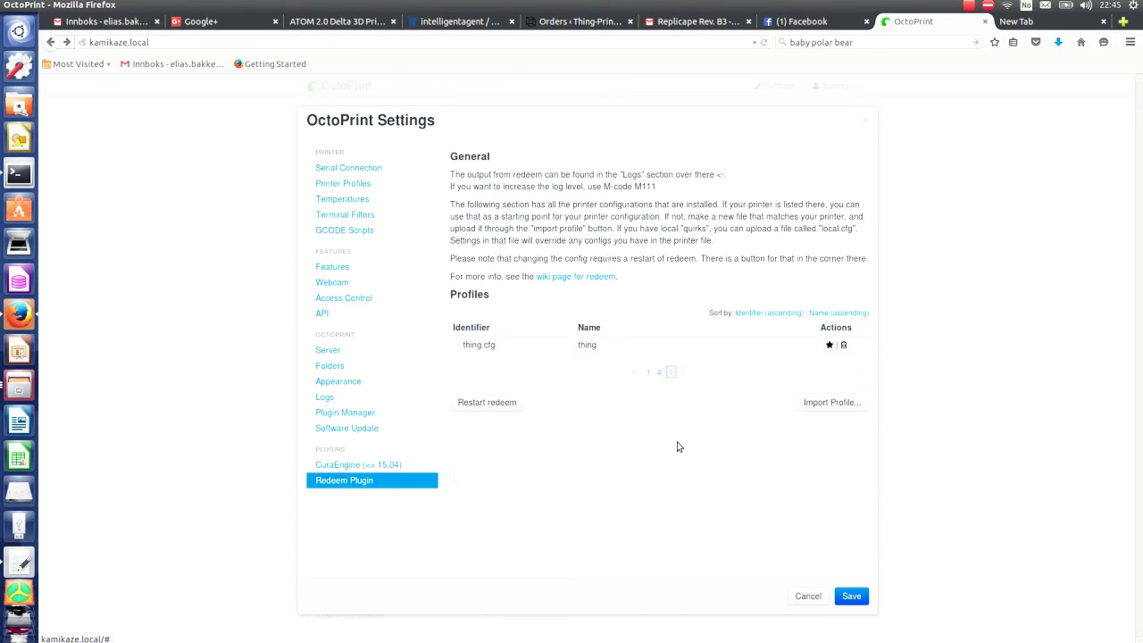
click(649, 373)
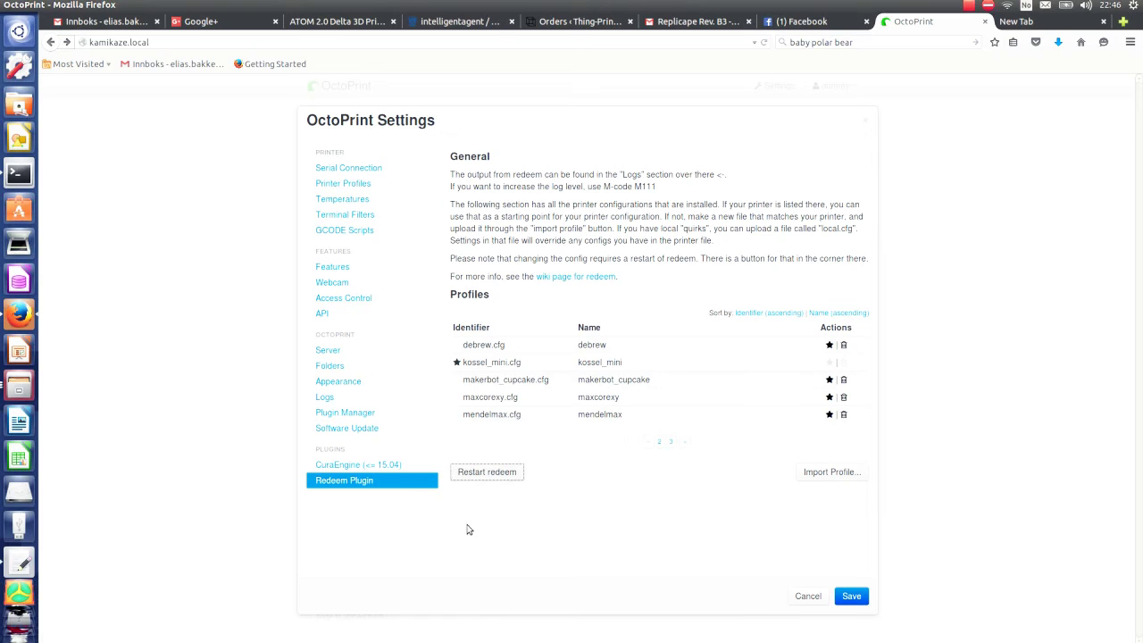
Restart Redeem, save the OctoPrint settings, and reconnect to the printer
click(855, 601)
click(397, 295)
Send M115 from the OctoPrint terminal and check the MACHINE_TYPE entry in the reply
click(747, 385)
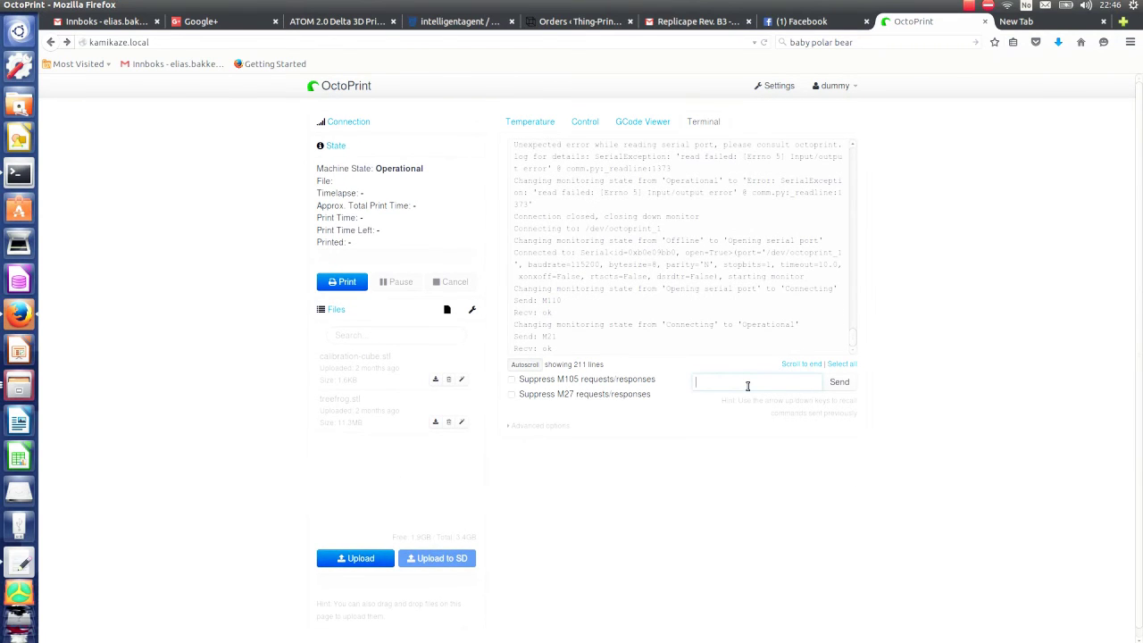
key(Return)
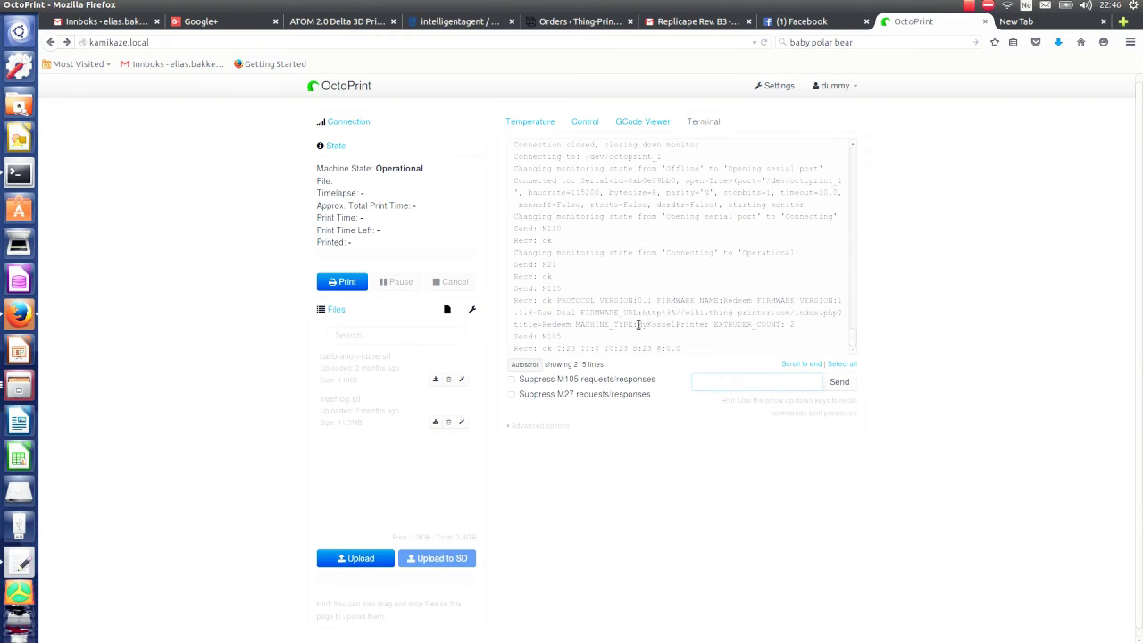
drag(577, 326, 682, 327)
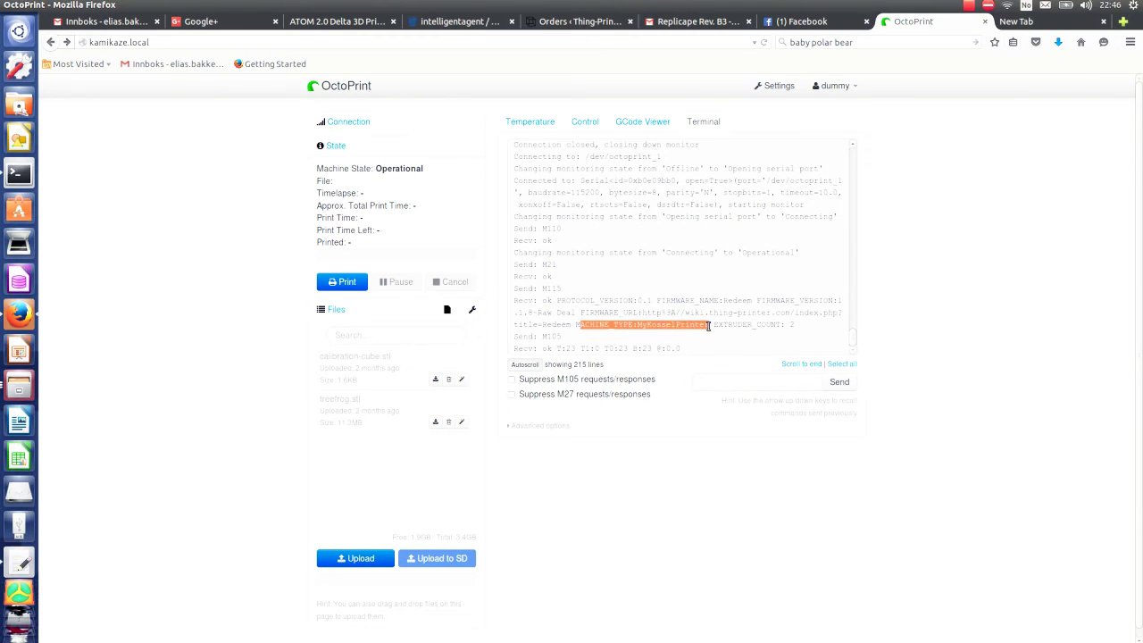
click(697, 323)
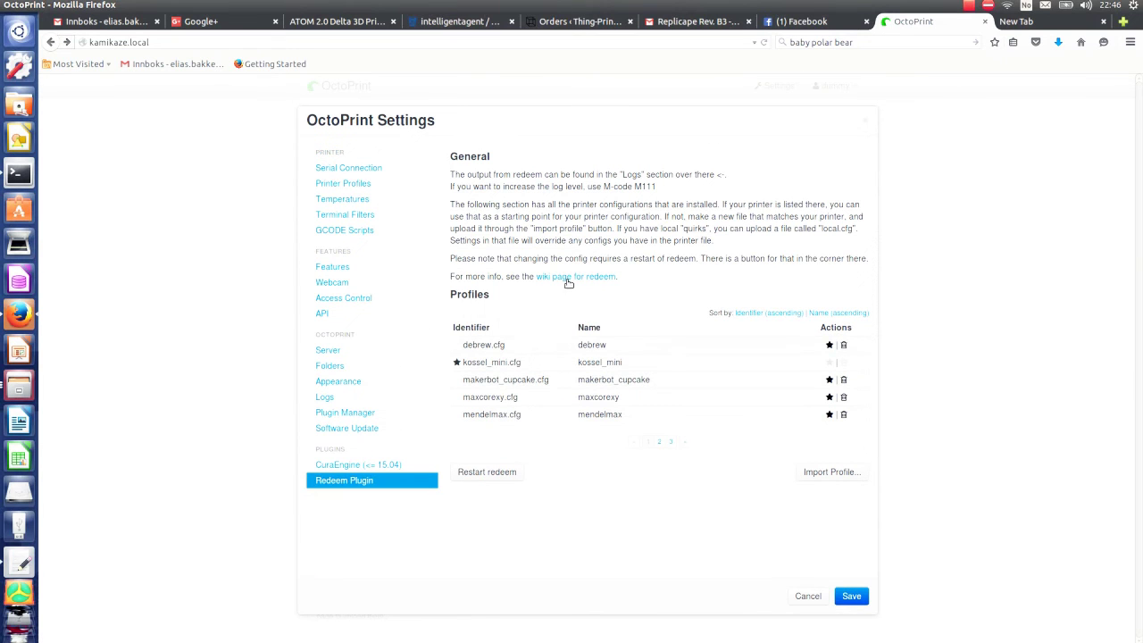
Open the Redeem wiki page from the plugin settings and review its Configuration, System and Geometry sections
click(568, 278)
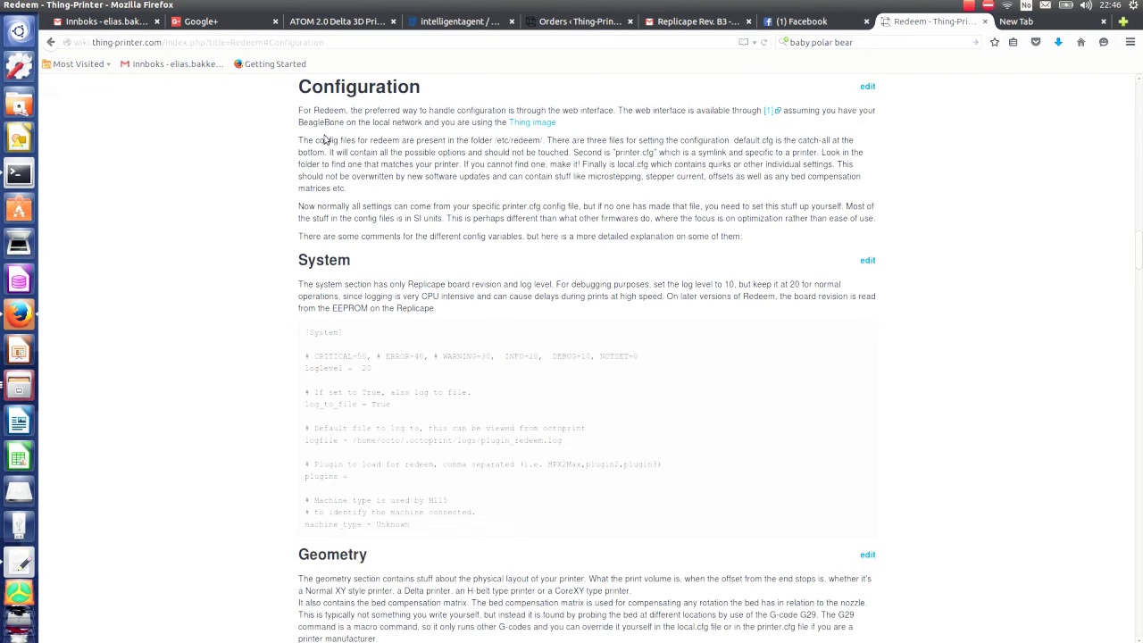
scroll(227, 284, down, 4)
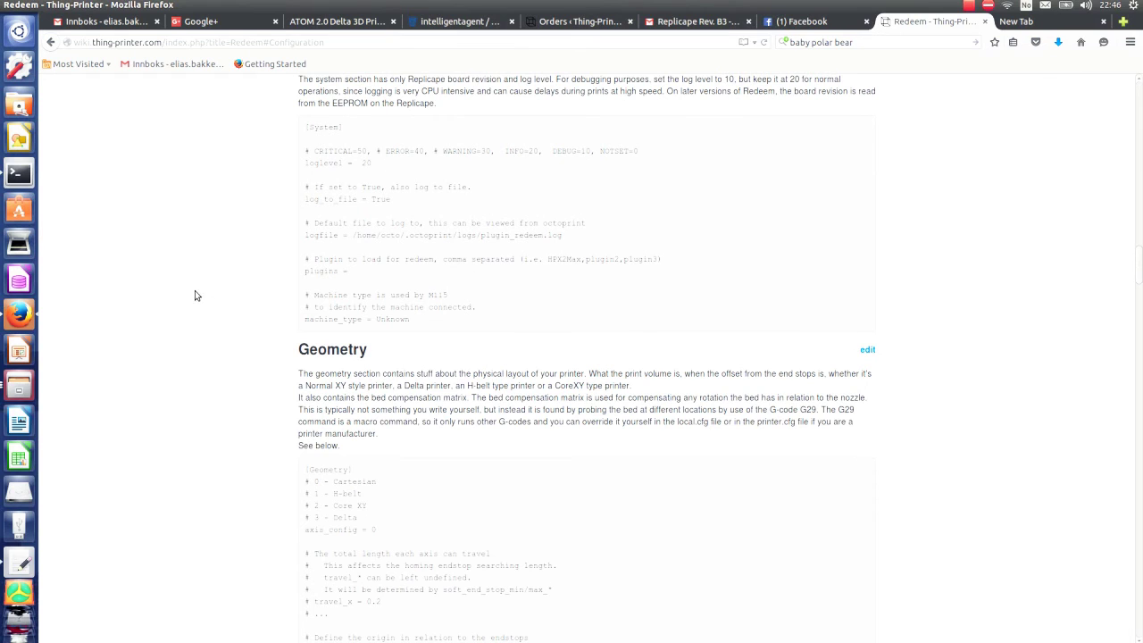
scroll(250, 311, up, 3)
scroll(254, 311, down, 1)
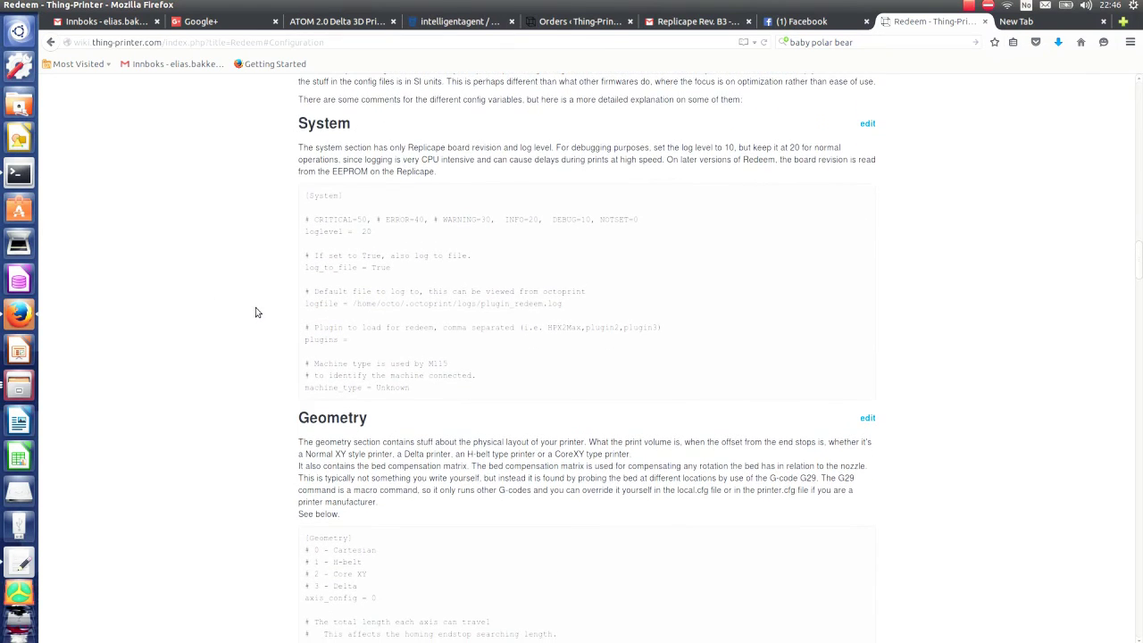
scroll(255, 312, down, 5)
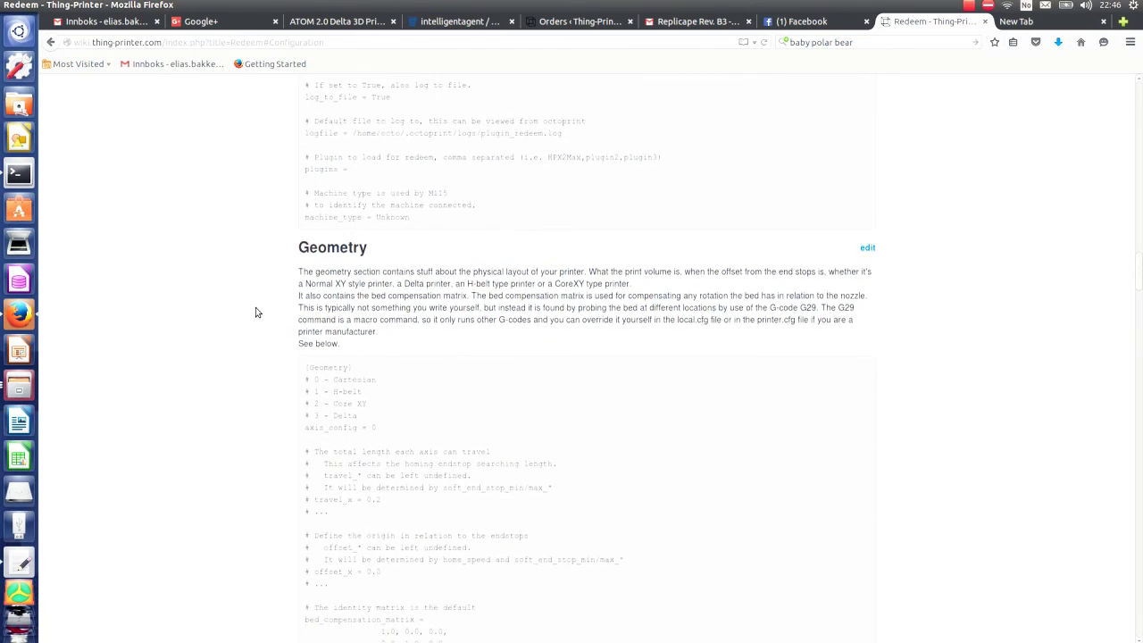
scroll(255, 313, down, 1)
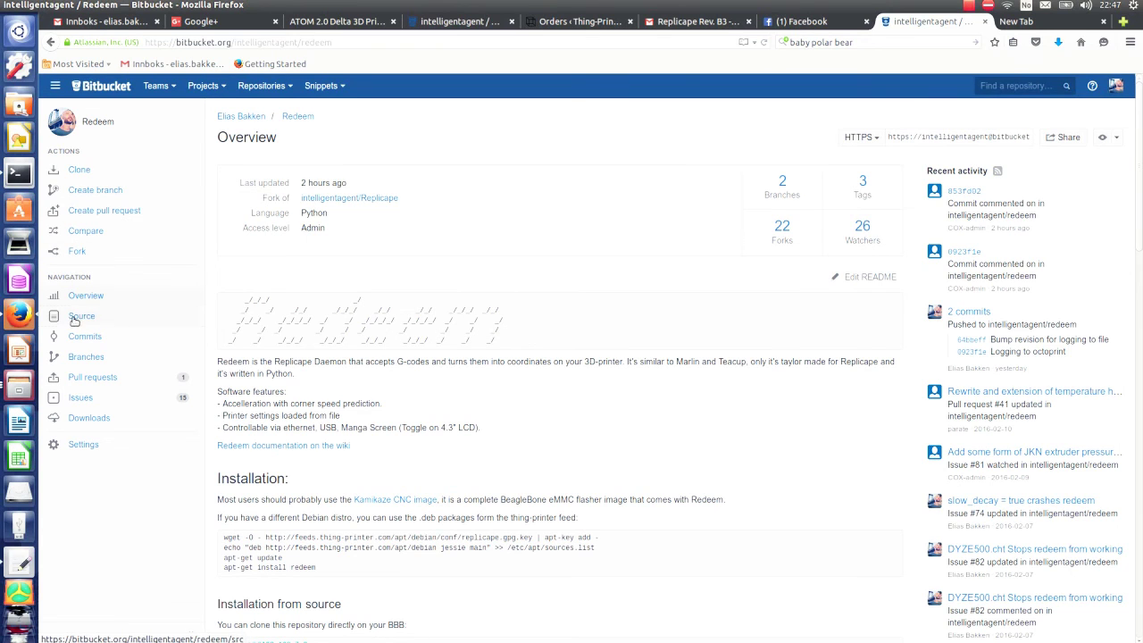
Browse the Redeem repository's source on the develop branch and open default.cfg from the configs folder
click(246, 167)
click(242, 259)
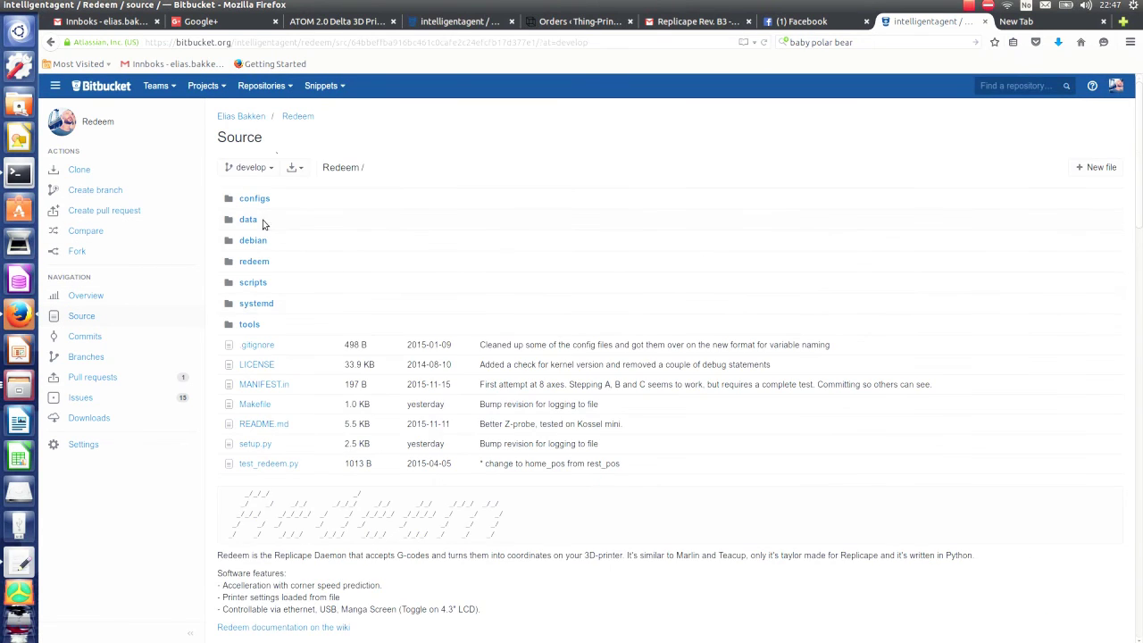
click(250, 205)
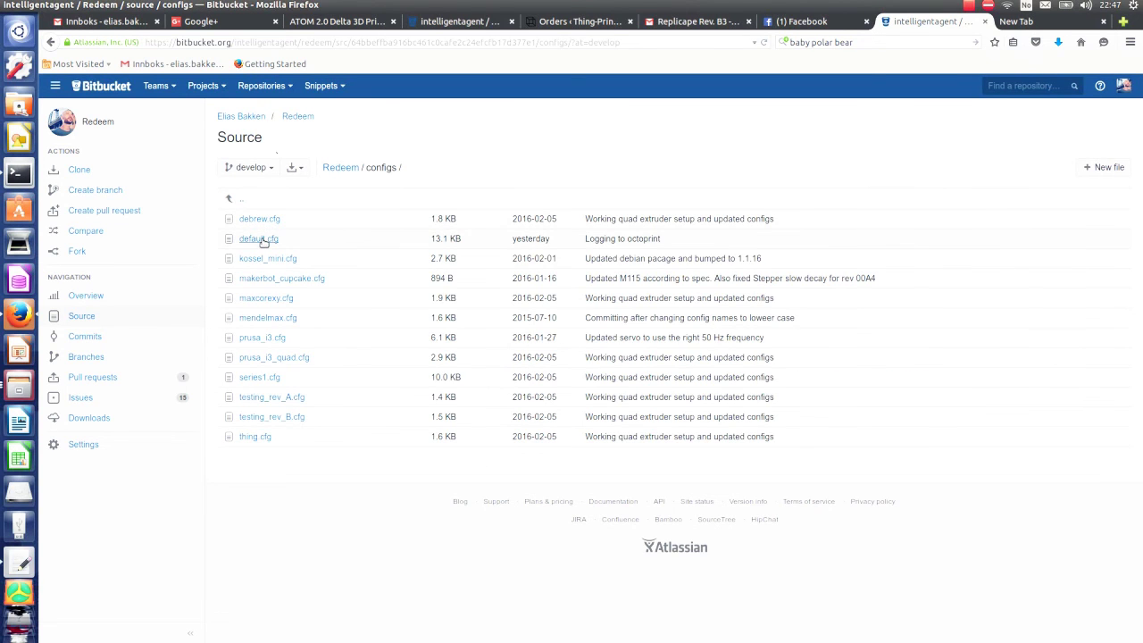
click(262, 240)
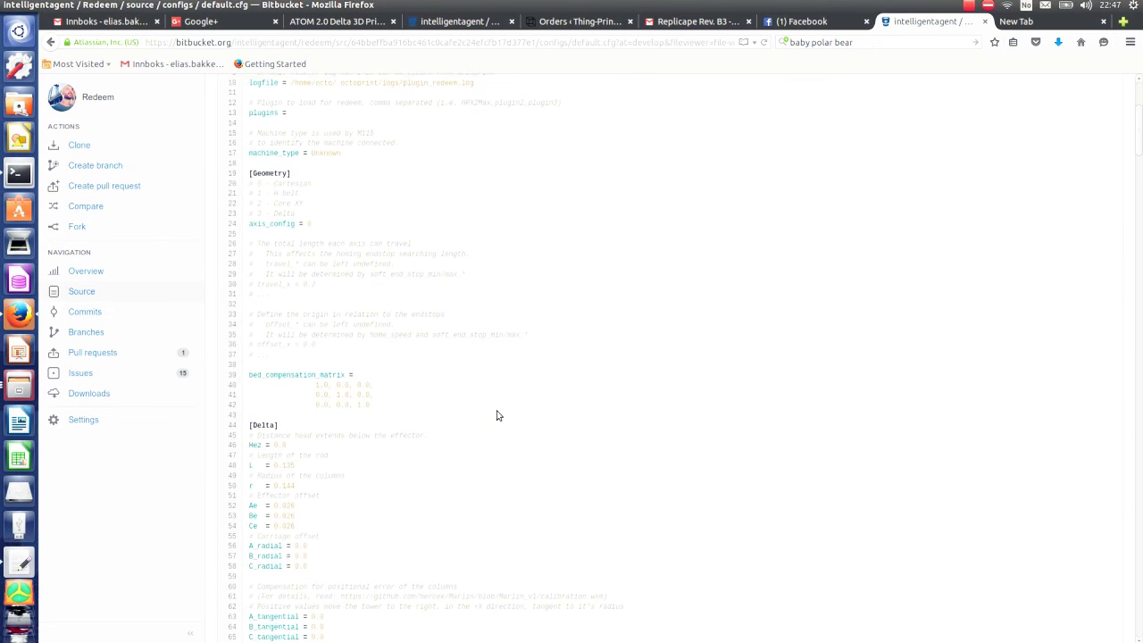